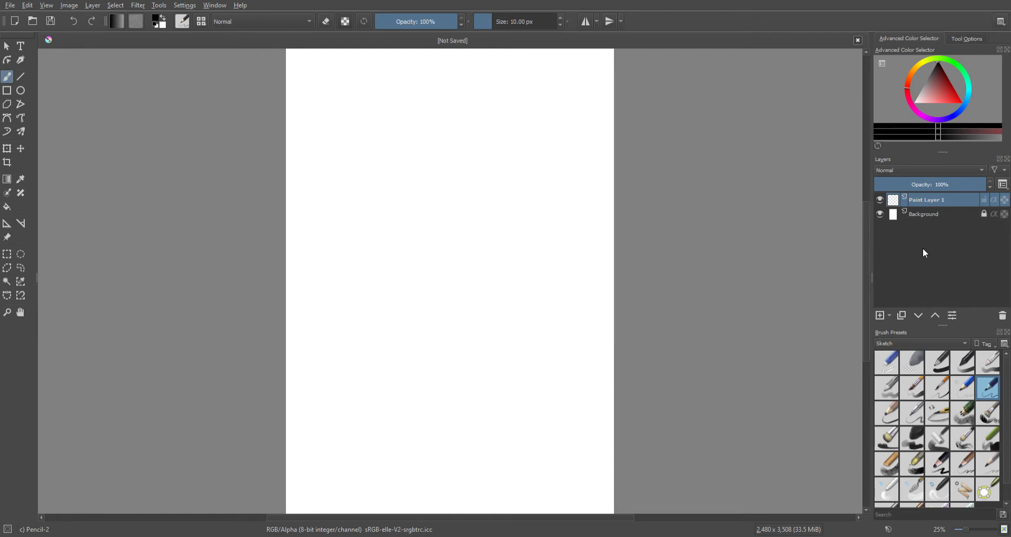
# Draw a freehand scribble in the upper middle of the canvas on Paint Layer 1 and toggle that layer's visibility off and on
pyautogui.click(880, 201)
pyautogui.click(881, 201)
pyautogui.moveTo(473, 215)
pyautogui.mouseDown()
pyautogui.moveTo(479, 154)
pyautogui.moveTo(396, 288)
pyautogui.moveTo(440, 220)
pyautogui.mouseUp()
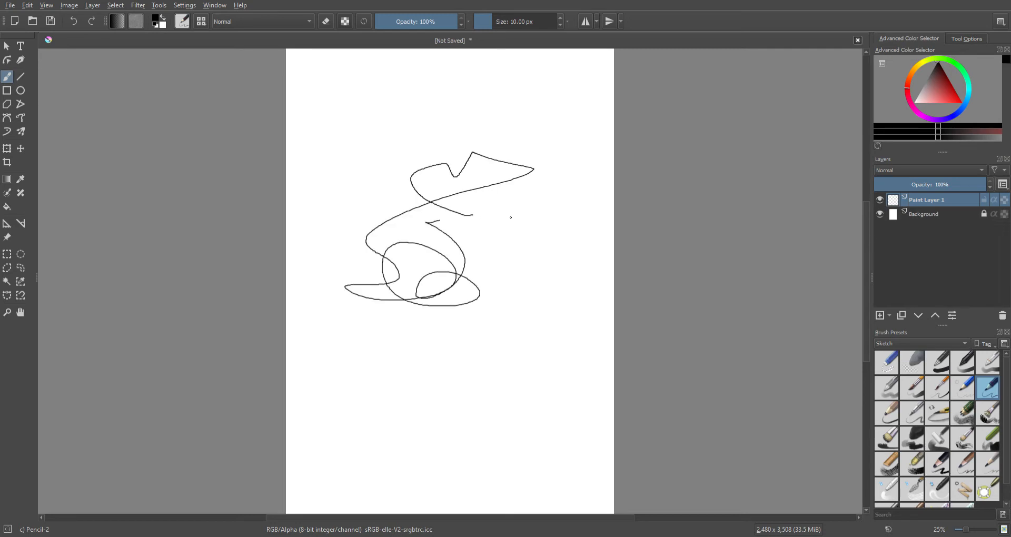
pyautogui.click(881, 200)
pyautogui.click(880, 199)
# Add a new paint layer above Paint Layer 1 and name it TOP
pyautogui.click(880, 316)
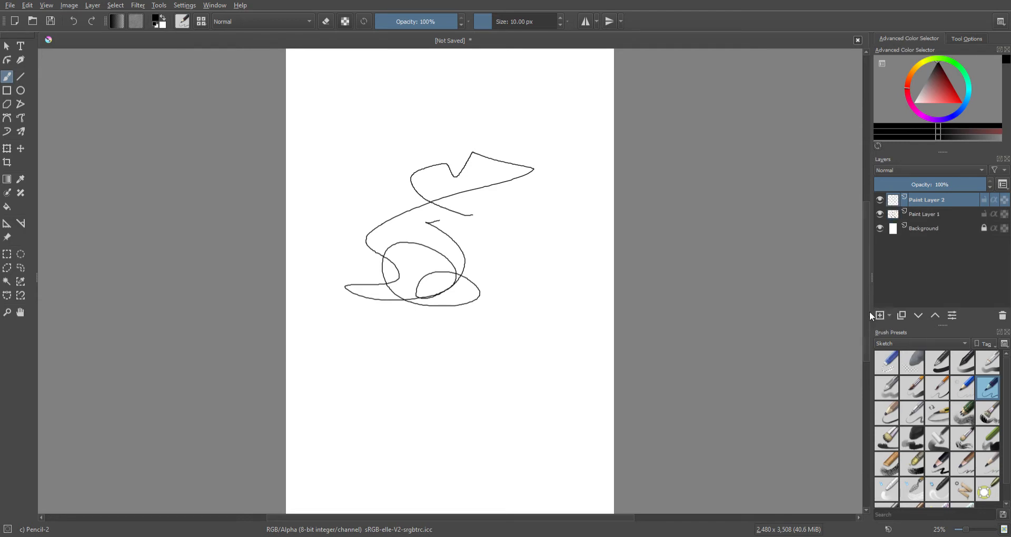
pyautogui.doubleClick(937, 202)
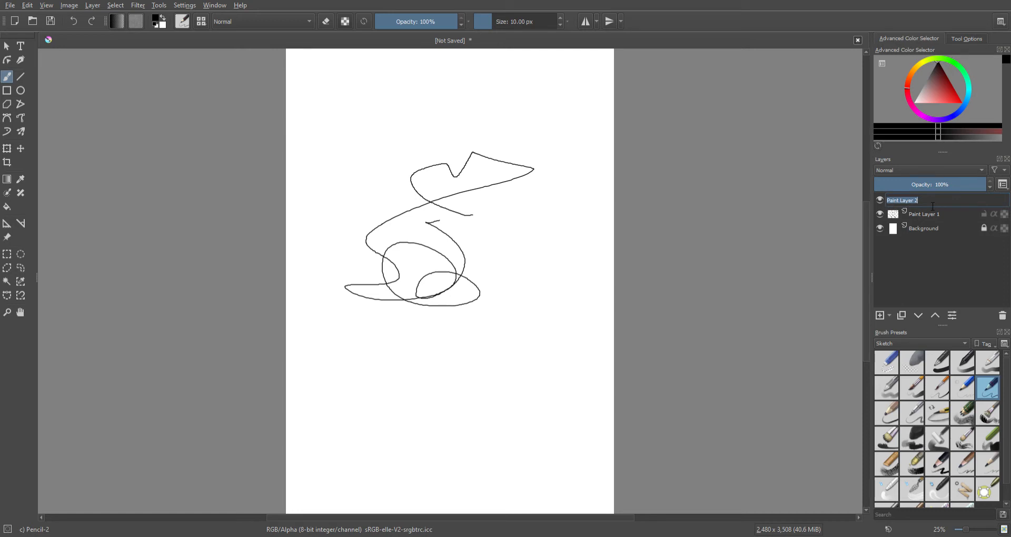
pyautogui.write('TOP')
pyautogui.press('Return')
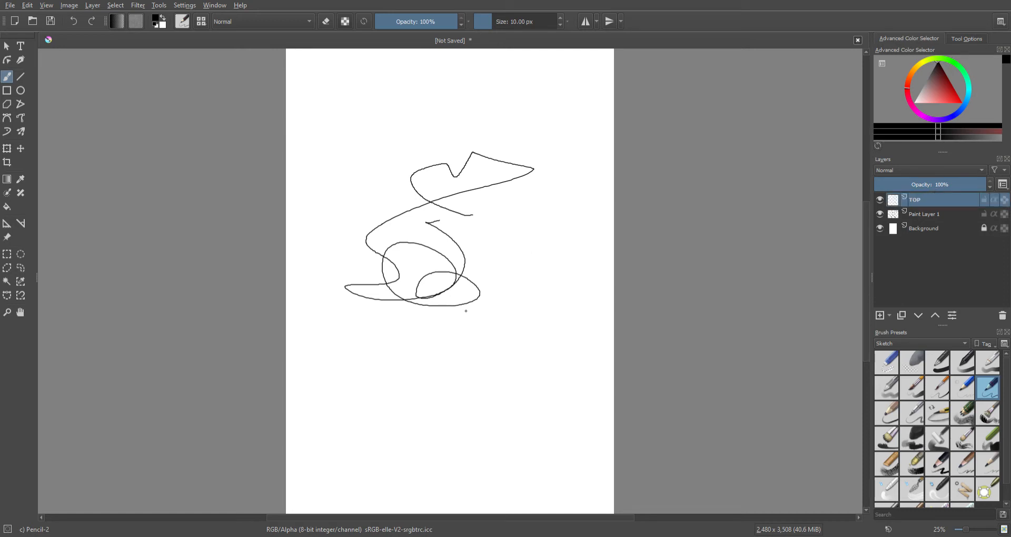
# Draw a scribble below the first one on the TOP layer and toggle both paint layers' visibility off and on
pyautogui.moveTo(512, 278)
pyautogui.mouseDown()
pyautogui.moveTo(505, 386)
pyautogui.moveTo(421, 364)
pyautogui.moveTo(445, 342)
pyautogui.mouseUp()
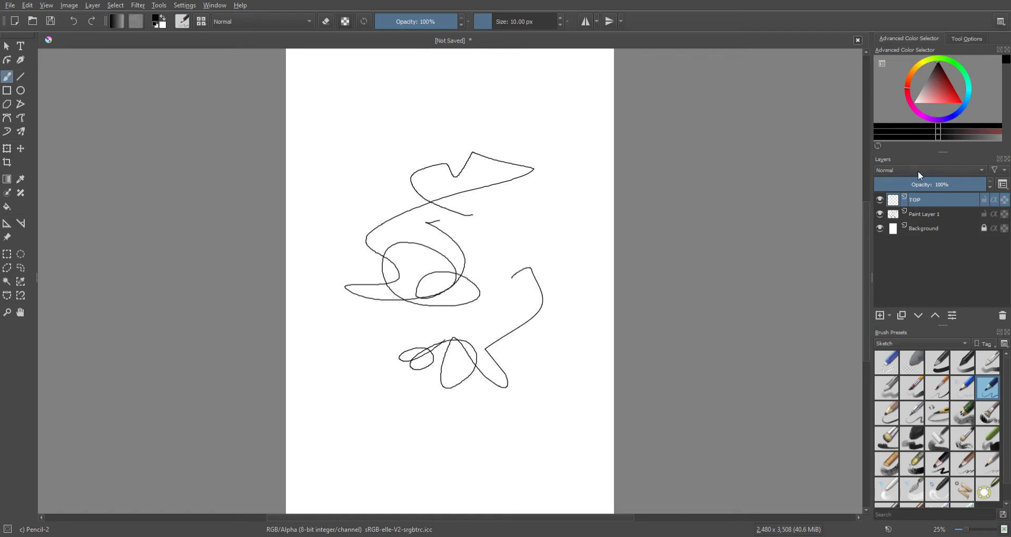
pyautogui.click(880, 199)
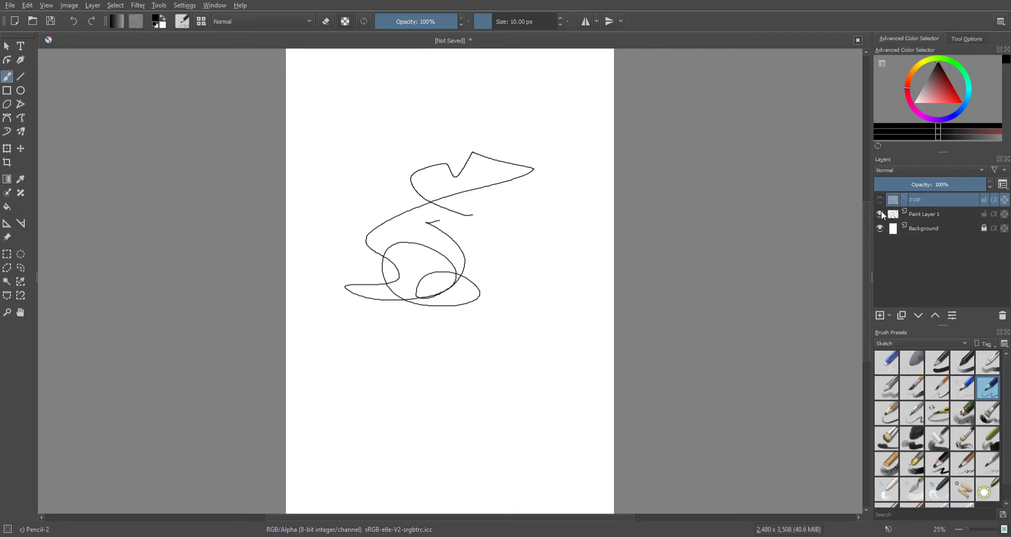
pyautogui.click(880, 213)
pyautogui.click(880, 213)
pyautogui.click(880, 199)
# Delete the TOP layer
pyautogui.click(938, 212)
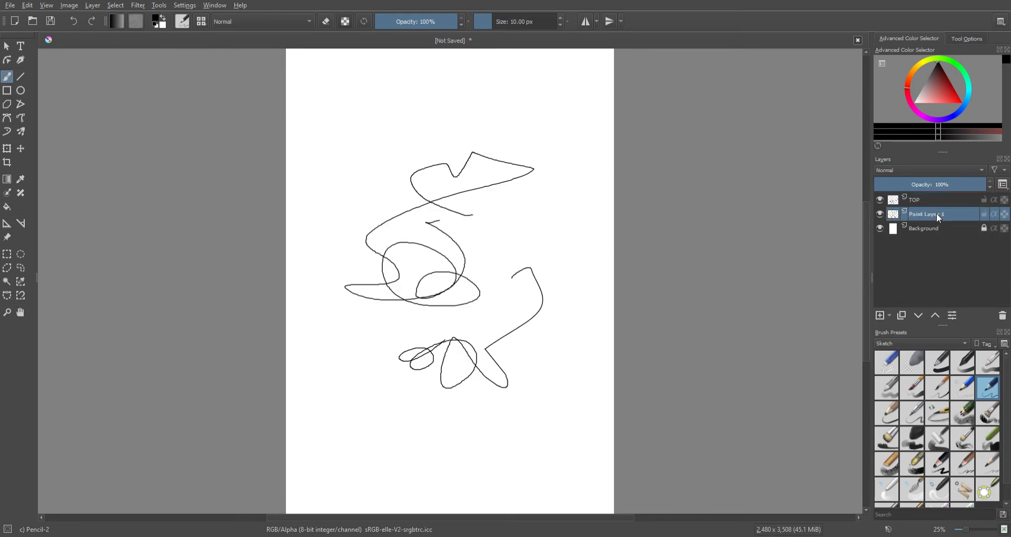
pyautogui.click(939, 198)
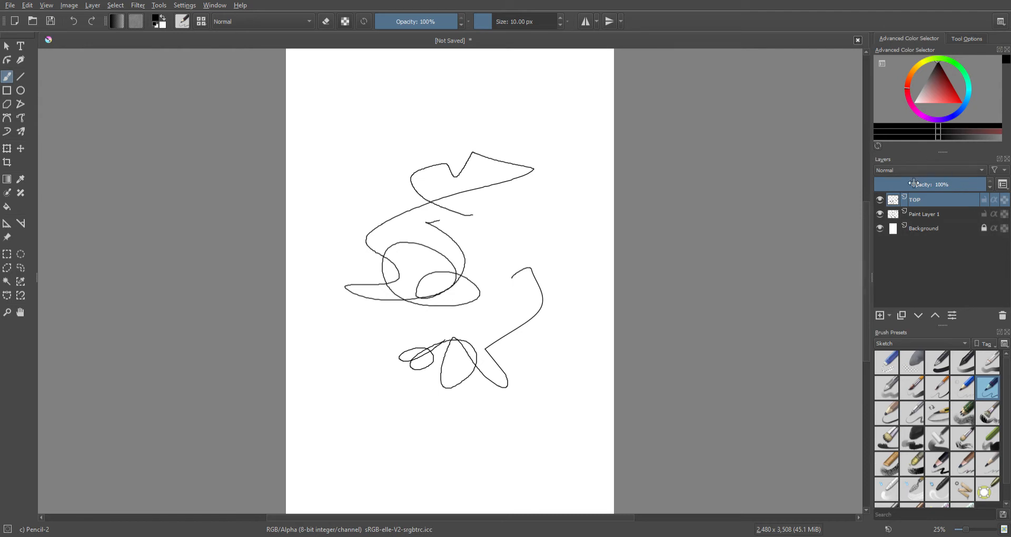
pyautogui.click(1003, 316)
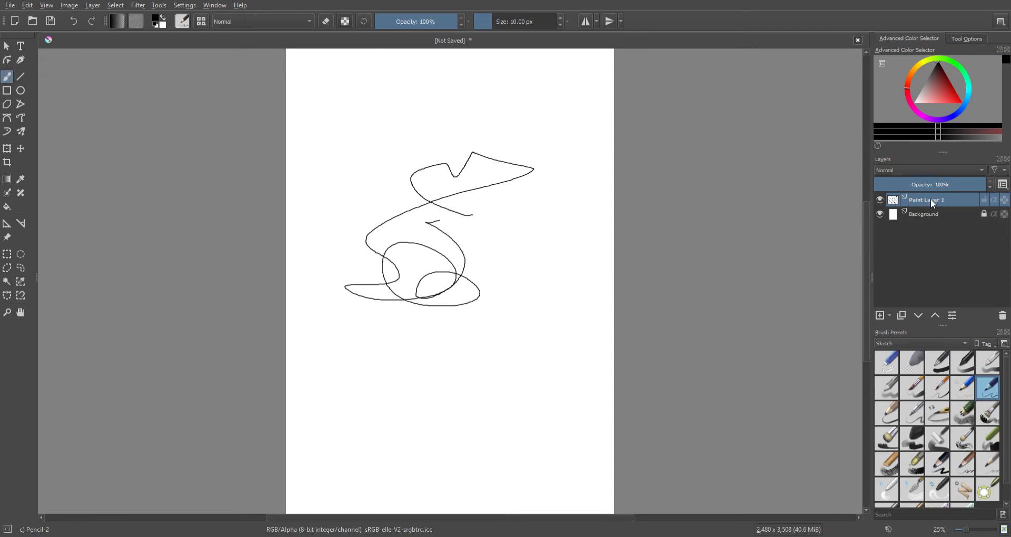
# Inspect the locked Background layer with Paint Layer 1 temporarily hidden, and make Paint Layer 1 active again
pyautogui.click(956, 221)
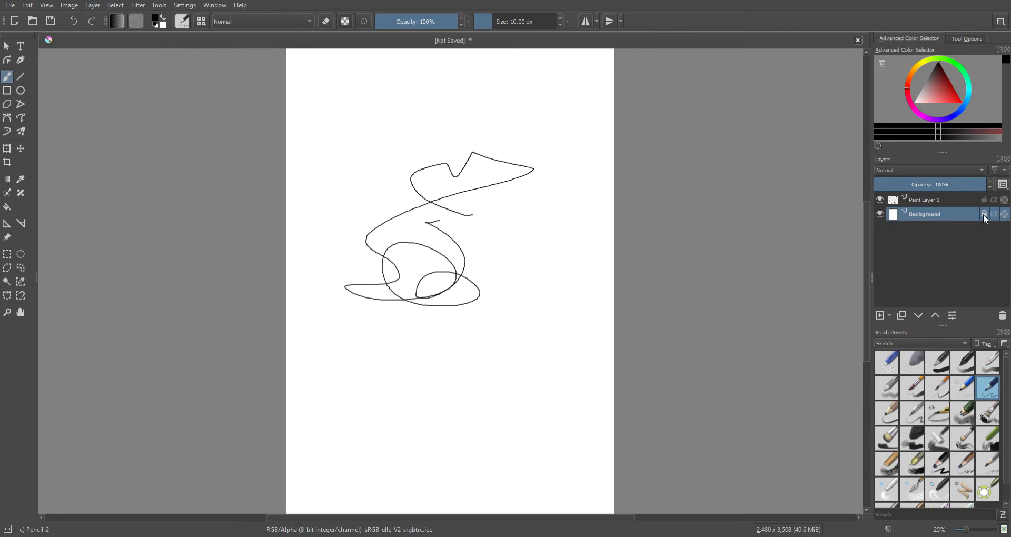
pyautogui.click(879, 200)
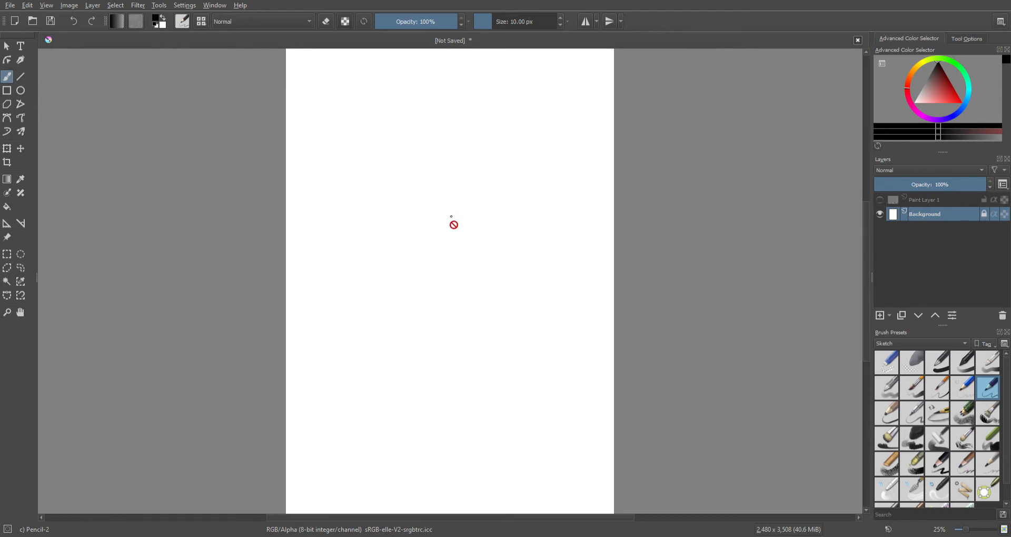
pyautogui.click(881, 200)
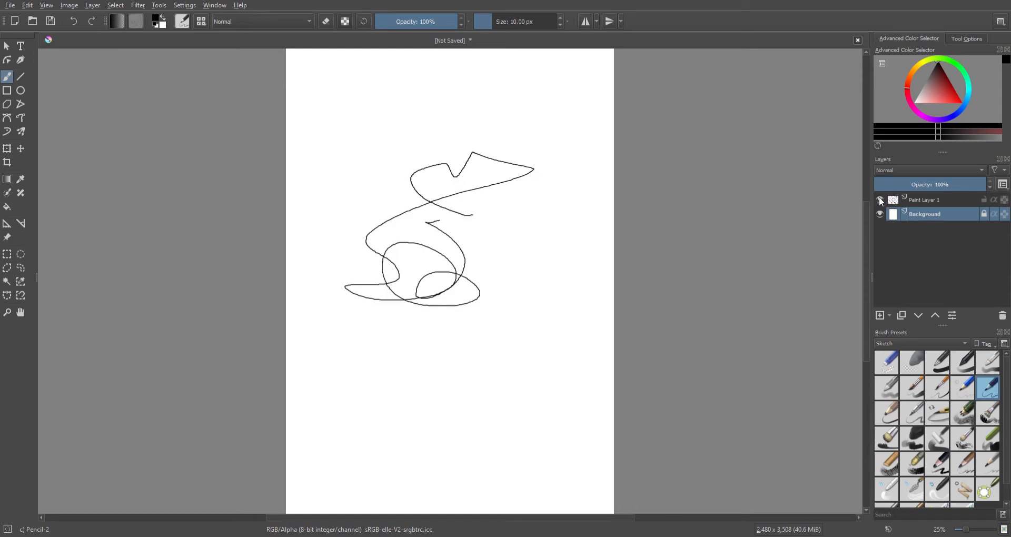
pyautogui.click(953, 203)
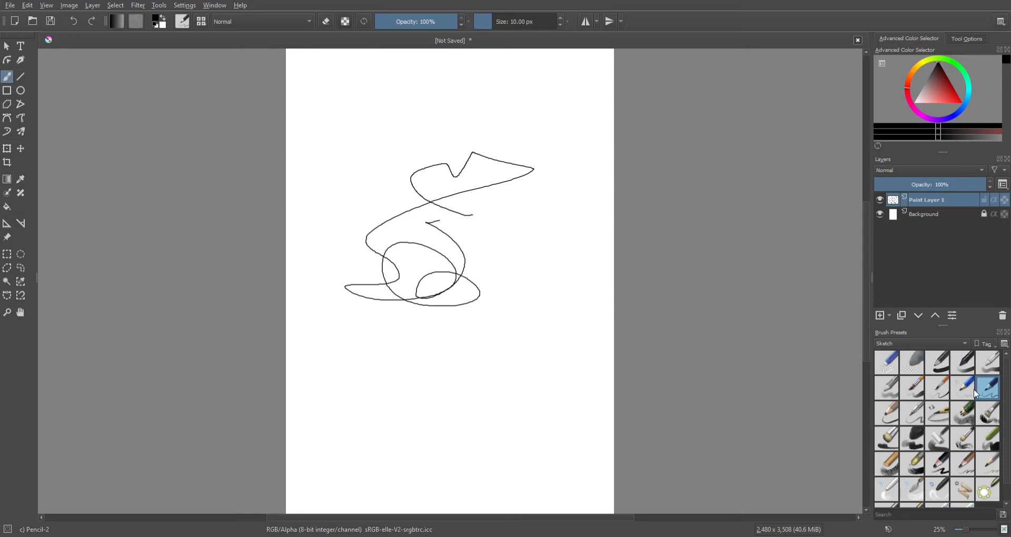
# Browse the brush presets under the All tag and return to the Sketch tag
pyautogui.scroll(-1, 974, 400)
pyautogui.scroll(1, 933, 459)
pyautogui.scroll(-1, 911, 363)
pyautogui.scroll(1, 969, 369)
pyautogui.click(913, 270)
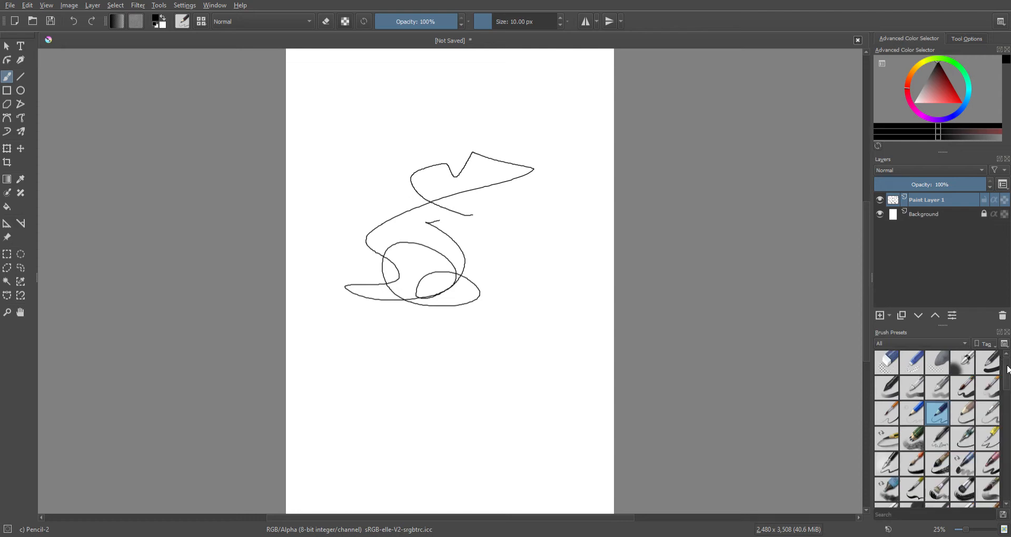
pyautogui.moveTo(1008, 368)
pyautogui.mouseDown()
pyautogui.moveTo(1008, 482)
pyautogui.moveTo(1007, 369)
pyautogui.mouseUp()
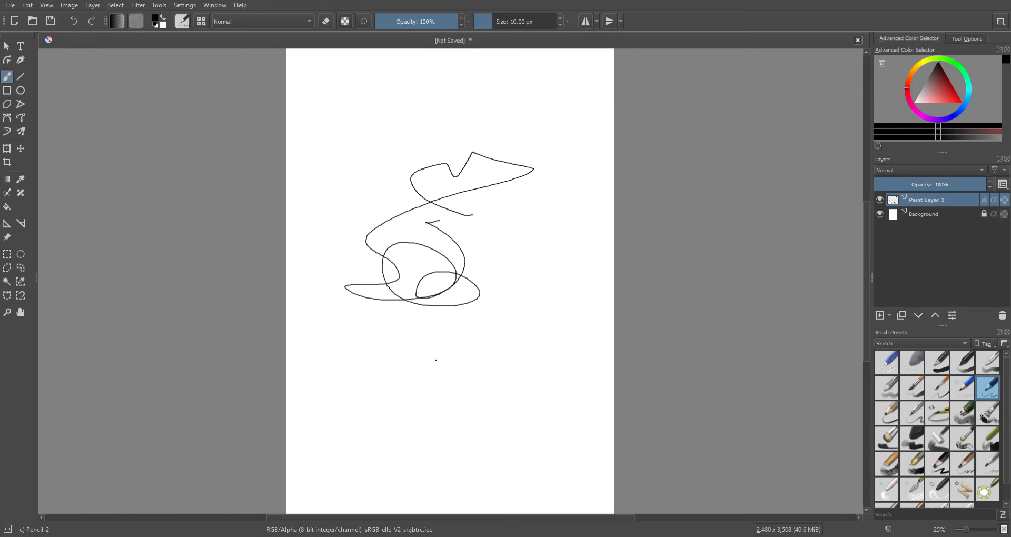
# Draw a few thin freehand lines below the scribble with the Pencil-2 brush at 10 px
pyautogui.moveTo(460, 351)
pyautogui.mouseDown()
pyautogui.moveTo(555, 300)
pyautogui.moveTo(514, 394)
pyautogui.mouseUp()
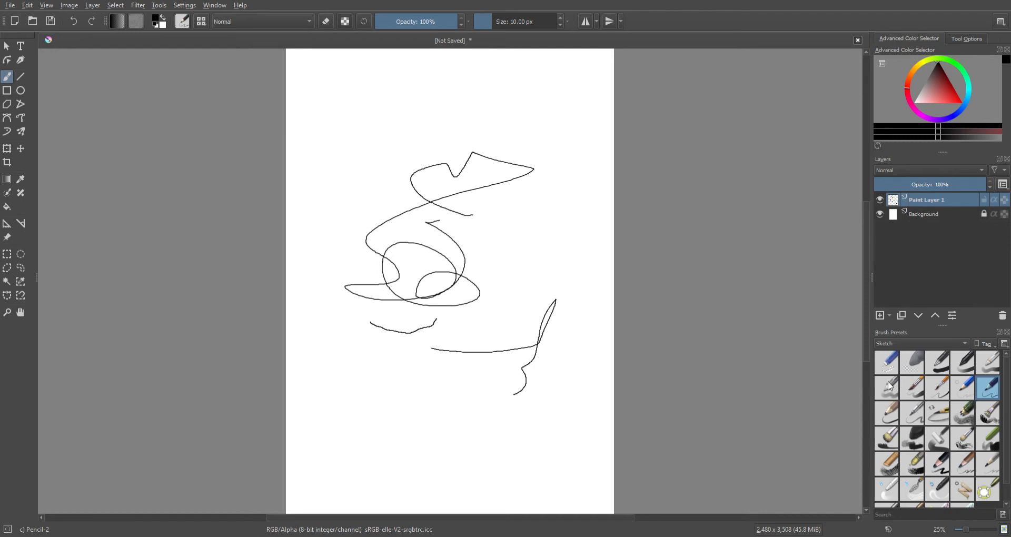
# Try a thick stroke with the Basic-3 Flow brush, undo it, and return to the Pencil-2 preset
pyautogui.click(988, 362)
pyautogui.moveTo(491, 267)
pyautogui.mouseDown()
pyautogui.moveTo(419, 335)
pyautogui.moveTo(553, 354)
pyautogui.mouseUp()
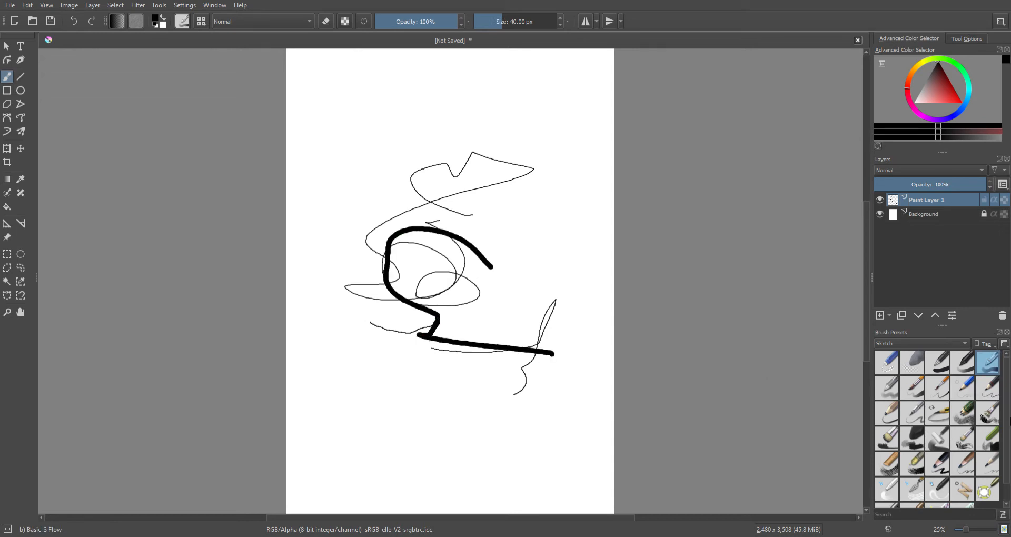
pyautogui.hotkey('ctrl', 'z')
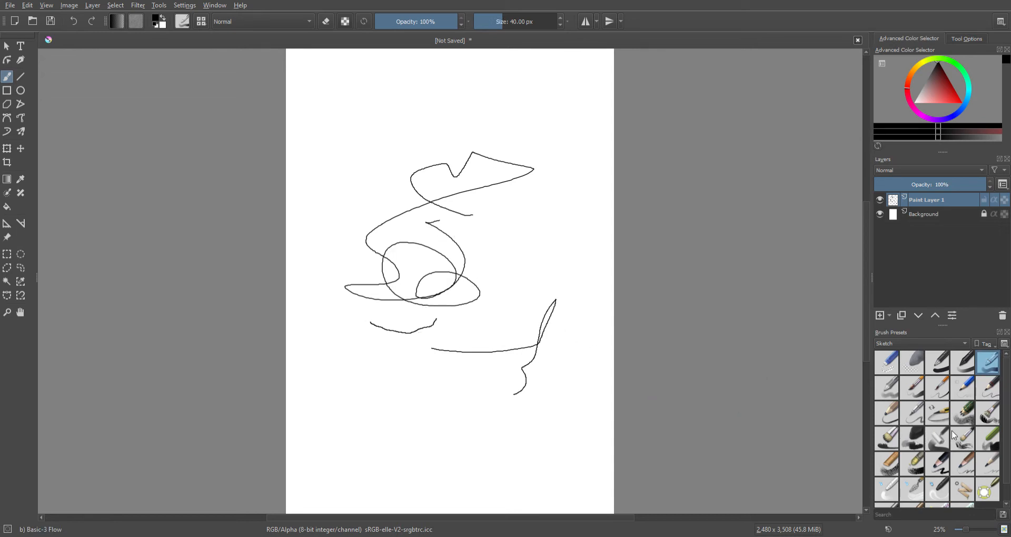
pyautogui.click(989, 391)
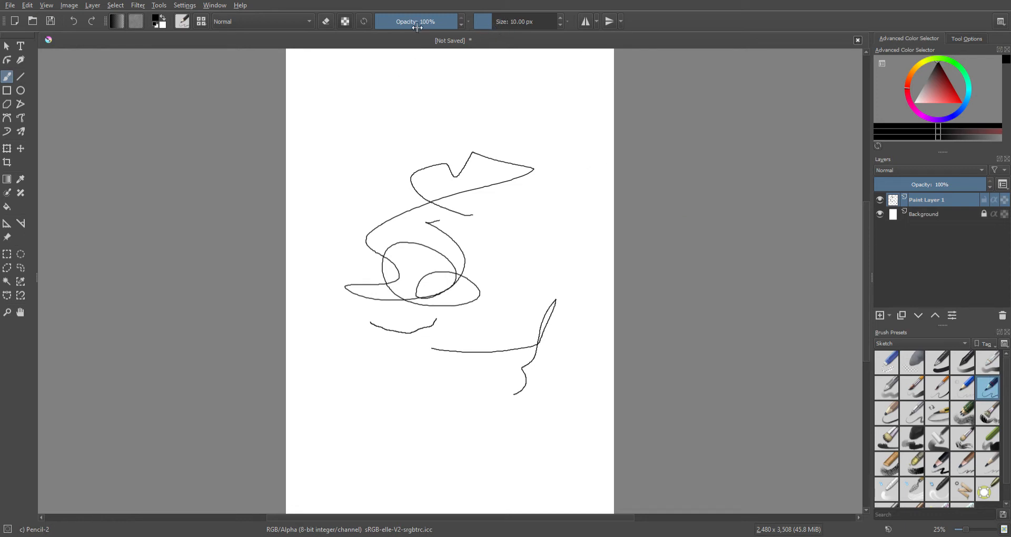
# Paint a very thick soft stroke across the upper canvas with an enlarged brush, and a thinner line beside it at about 24 px
pyautogui.moveTo(492, 30)
pyautogui.mouseDown()
pyautogui.moveTo(547, 29)
pyautogui.moveTo(514, 30)
pyautogui.moveTo(545, 31)
pyautogui.moveTo(532, 29)
pyautogui.mouseUp()
pyautogui.moveTo(477, 102)
pyautogui.mouseDown()
pyautogui.moveTo(380, 163)
pyautogui.moveTo(474, 154)
pyautogui.moveTo(527, 258)
pyautogui.mouseUp()
pyautogui.moveTo(527, 23); pyautogui.dragTo(497, 24)
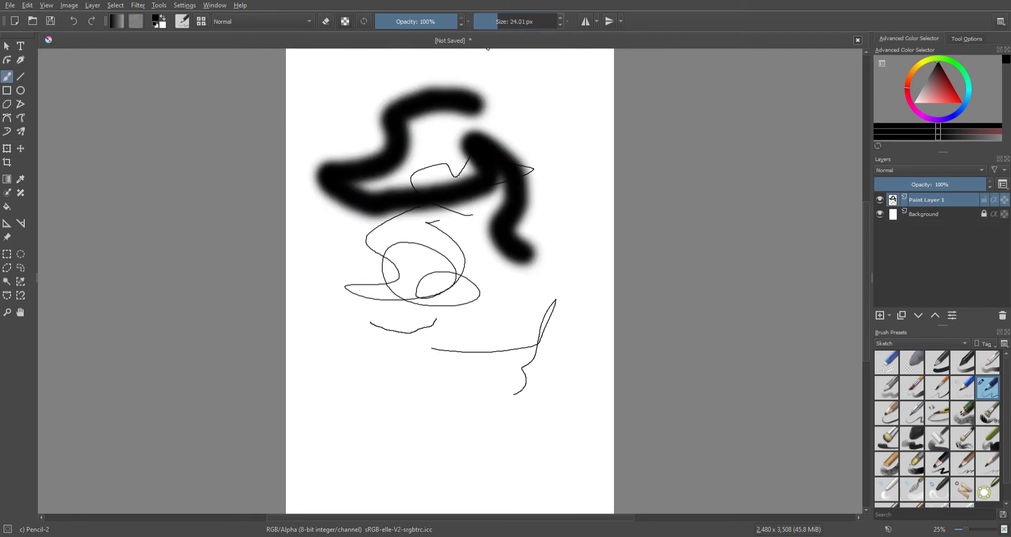
pyautogui.moveTo(507, 101)
pyautogui.mouseDown()
pyautogui.moveTo(536, 98)
pyautogui.moveTo(538, 171)
pyautogui.mouseUp()
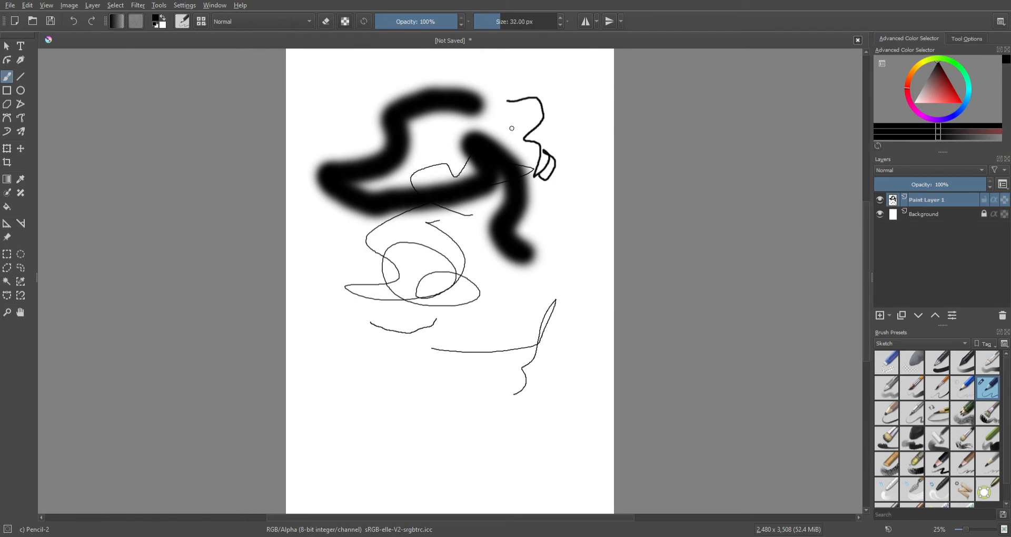
# Adjust the brush size up and down and paint a medium-thick stroke crossing the thick one in the upper part of the canvas
pyautogui.press('[')
pyautogui.press(']')
pyautogui.press(']')
pyautogui.press(']')
pyautogui.press(']')
pyautogui.press(']')
pyautogui.press(']')
pyautogui.press(']')
pyautogui.press(']')
pyautogui.press(']')
pyautogui.press(']')
pyautogui.press(']')
pyautogui.press(']')
pyautogui.press(']')
pyautogui.press(']')
pyautogui.press(']')
pyautogui.press(']')
pyautogui.press(']')
pyautogui.press(']')
pyautogui.press(']')
pyautogui.press(']')
pyautogui.press('[')
pyautogui.press('[')
pyautogui.press('[')
pyautogui.press('[')
pyautogui.press('[')
pyautogui.press('[')
pyautogui.press('[')
pyautogui.press('[')
pyautogui.press(']')
pyautogui.press(']')
pyautogui.moveTo(509, 120)
pyautogui.keyDown('shift'); pyautogui.mouseDown()
pyautogui.moveTo(565, 121)
pyautogui.moveTo(498, 121)
pyautogui.moveTo(557, 121)
pyautogui.moveTo(499, 148)
pyautogui.moveTo(566, 129)
pyautogui.mouseUp(); pyautogui.keyUp('shift')
# Reduce the brush size to about 34 px and draw curved lines near the canvas's upper corners and left edge
pyautogui.keyDown('shift'); pyautogui.moveTo(586, 92); pyautogui.dragTo(533, 92); pyautogui.keyUp('shift')
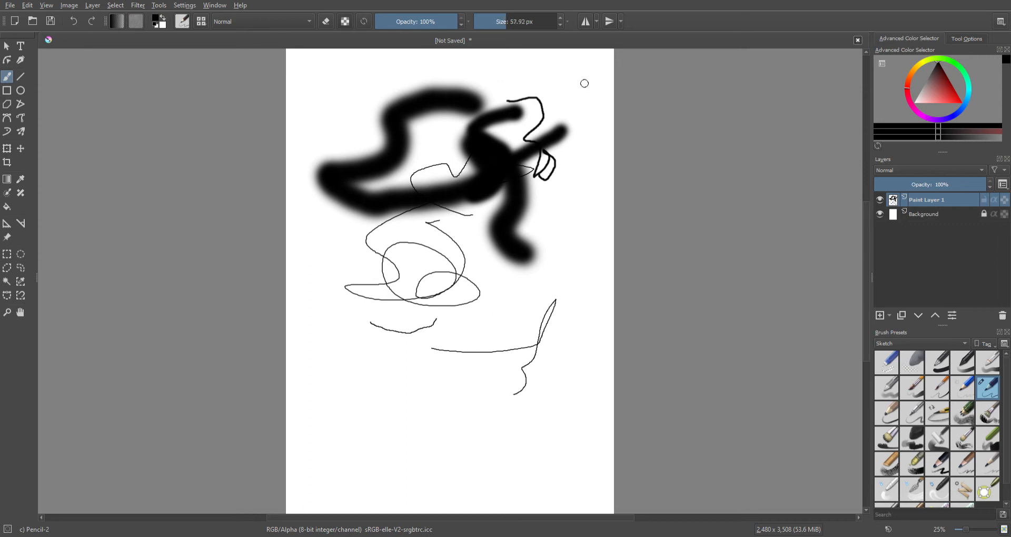
pyautogui.moveTo(584, 83)
pyautogui.keyDown('shift'); pyautogui.mouseDown()
pyautogui.moveTo(564, 84)
pyautogui.moveTo(588, 83)
pyautogui.moveTo(566, 87)
pyautogui.moveTo(545, 136)
pyautogui.moveTo(549, 217)
pyautogui.mouseUp(); pyautogui.keyUp('shift')
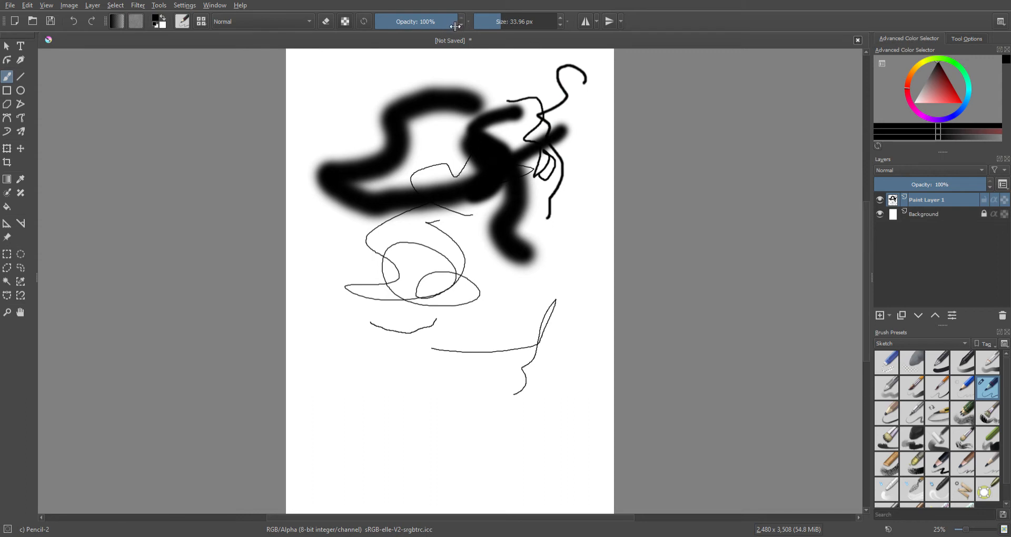
pyautogui.moveTo(354, 121)
pyautogui.mouseDown()
pyautogui.moveTo(385, 88)
pyautogui.moveTo(356, 98)
pyautogui.moveTo(335, 87)
pyautogui.moveTo(296, 109)
pyautogui.moveTo(338, 150)
pyautogui.mouseUp()
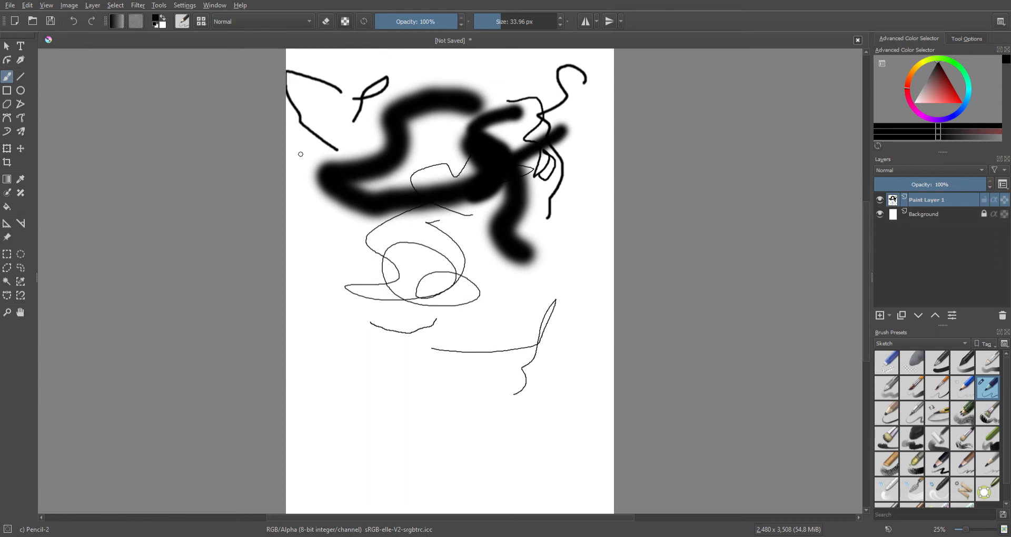
pyautogui.moveTo(319, 282)
pyautogui.mouseDown()
pyautogui.moveTo(331, 254)
pyautogui.moveTo(346, 288)
pyautogui.moveTo(330, 331)
pyautogui.mouseUp()
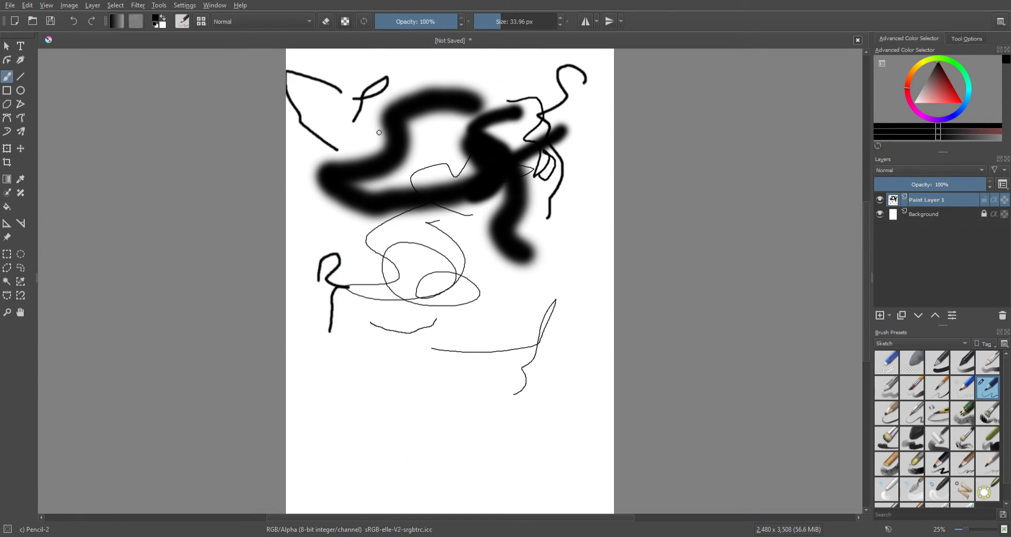
# Lower the brush opacity to 53% and draw a grey scribble in the lower-left part of the canvas
pyautogui.moveTo(462, 23); pyautogui.dragTo(426, 35)
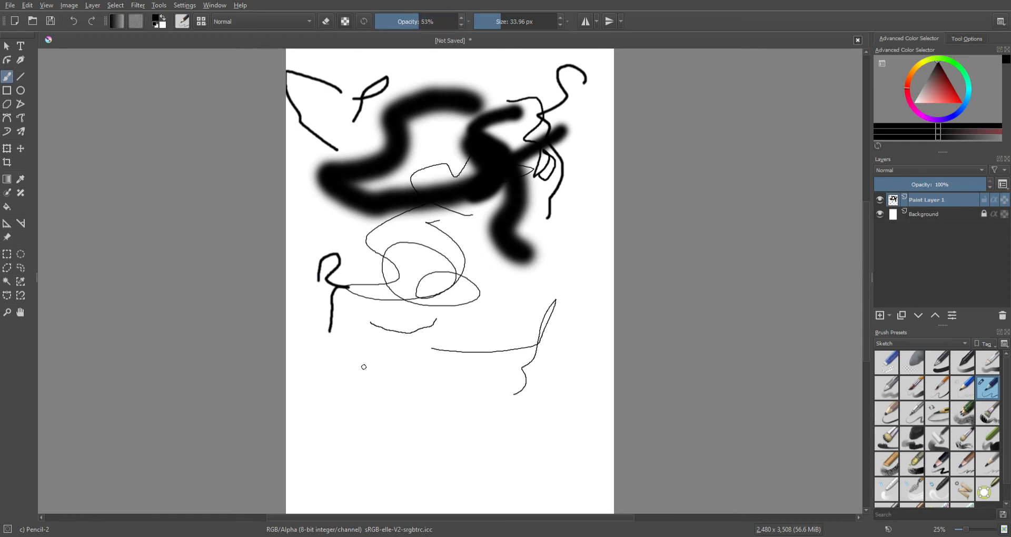
pyautogui.moveTo(364, 367)
pyautogui.mouseDown()
pyautogui.moveTo(402, 403)
pyautogui.moveTo(434, 392)
pyautogui.moveTo(344, 394)
pyautogui.moveTo(396, 406)
pyautogui.mouseUp()
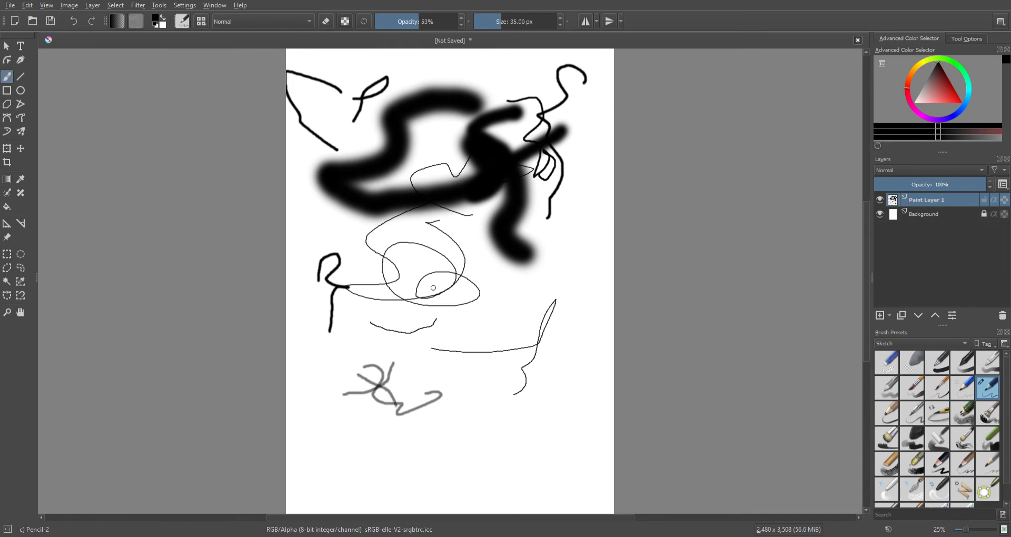
# Enlarge the brush to 263 px and paint semi-transparent strokes crossing at one point in the lower-right part of the canvas
pyautogui.press(']')
pyautogui.press(']')
pyautogui.press(']')
pyautogui.press(']')
pyautogui.press(']')
pyautogui.press(']')
pyautogui.press(']')
pyautogui.press(']')
pyautogui.press(']')
pyautogui.press(']')
pyautogui.press(']')
pyautogui.press(']')
pyautogui.press(']')
pyautogui.press(']')
pyautogui.press(']')
pyautogui.press(']')
pyautogui.press(']')
pyautogui.press(']')
pyautogui.press(']')
pyautogui.press(']')
pyautogui.moveTo(507, 305); pyautogui.dragTo(500, 519)
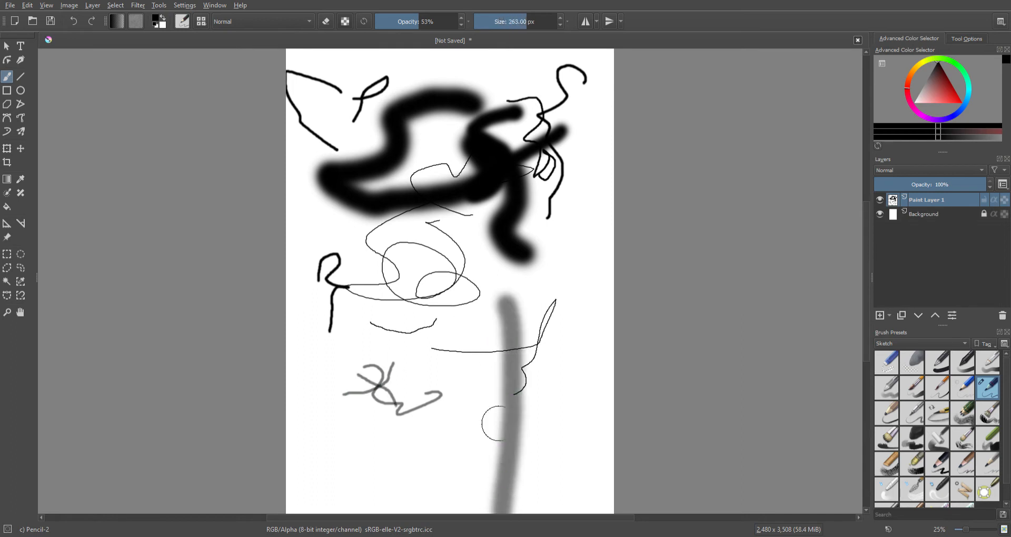
pyautogui.moveTo(437, 363)
pyautogui.mouseDown()
pyautogui.moveTo(554, 422)
pyautogui.moveTo(610, 440)
pyautogui.mouseUp()
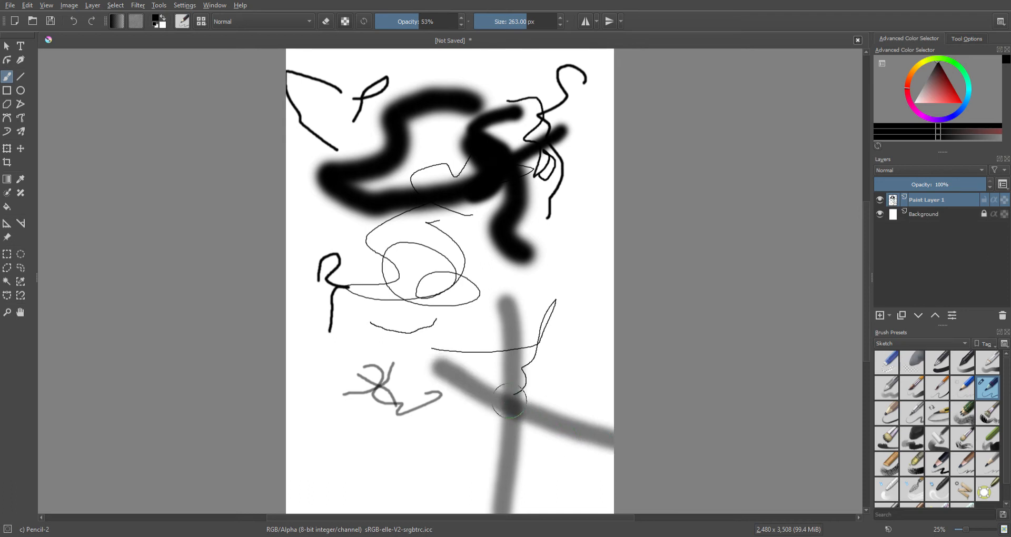
pyautogui.moveTo(563, 379); pyautogui.dragTo(438, 432)
pyautogui.moveTo(473, 366); pyautogui.dragTo(545, 486)
pyautogui.moveTo(557, 319); pyautogui.dragTo(470, 465)
pyautogui.moveTo(498, 347); pyautogui.dragTo(524, 475)
pyautogui.moveTo(550, 349); pyautogui.dragTo(487, 429)
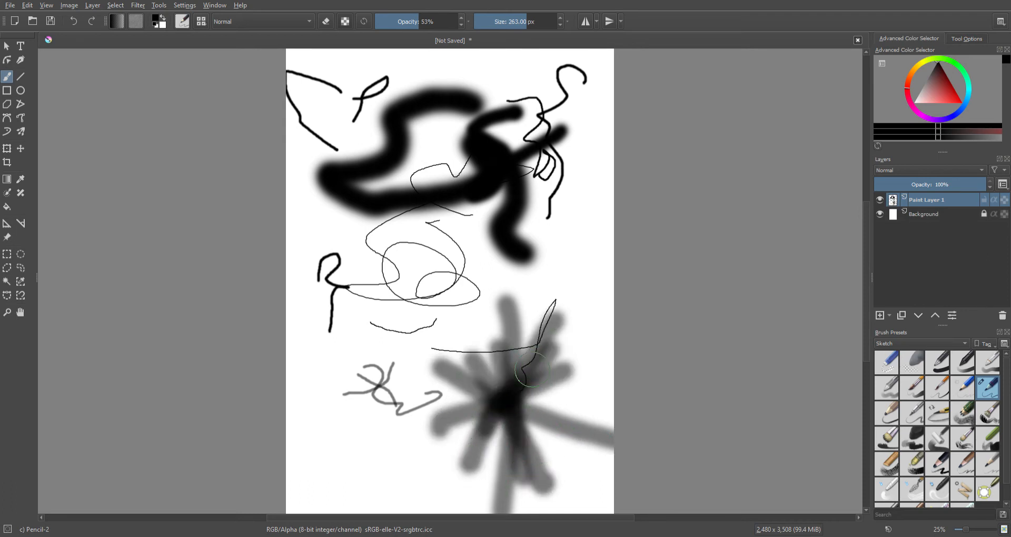
pyautogui.moveTo(532, 372); pyautogui.dragTo(493, 416)
# Lower the brush opacity to 30% and paint overlapping soft strokes over the lower-left part of the canvas
pyautogui.moveTo(421, 24); pyautogui.dragTo(407, 29)
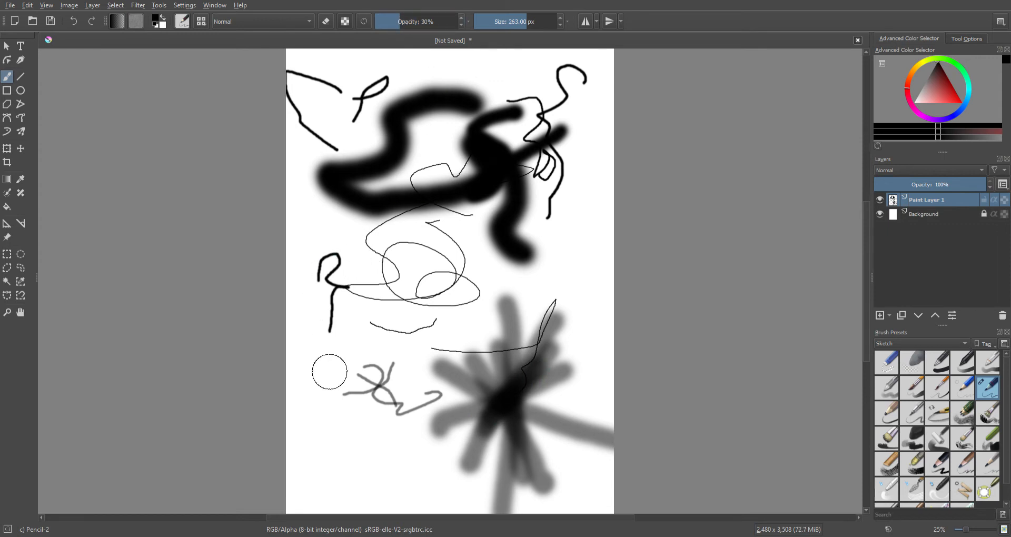
pyautogui.moveTo(330, 372); pyautogui.dragTo(349, 441)
pyautogui.moveTo(354, 359)
pyautogui.mouseDown()
pyautogui.moveTo(343, 427)
pyautogui.moveTo(361, 368)
pyautogui.moveTo(368, 437)
pyautogui.moveTo(345, 418)
pyautogui.moveTo(341, 375)
pyautogui.moveTo(349, 433)
pyautogui.moveTo(330, 371)
pyautogui.moveTo(360, 442)
pyautogui.moveTo(326, 399)
pyautogui.moveTo(344, 446)
pyautogui.moveTo(322, 430)
pyautogui.moveTo(362, 463)
pyautogui.moveTo(356, 436)
pyautogui.moveTo(409, 450)
pyautogui.mouseUp()
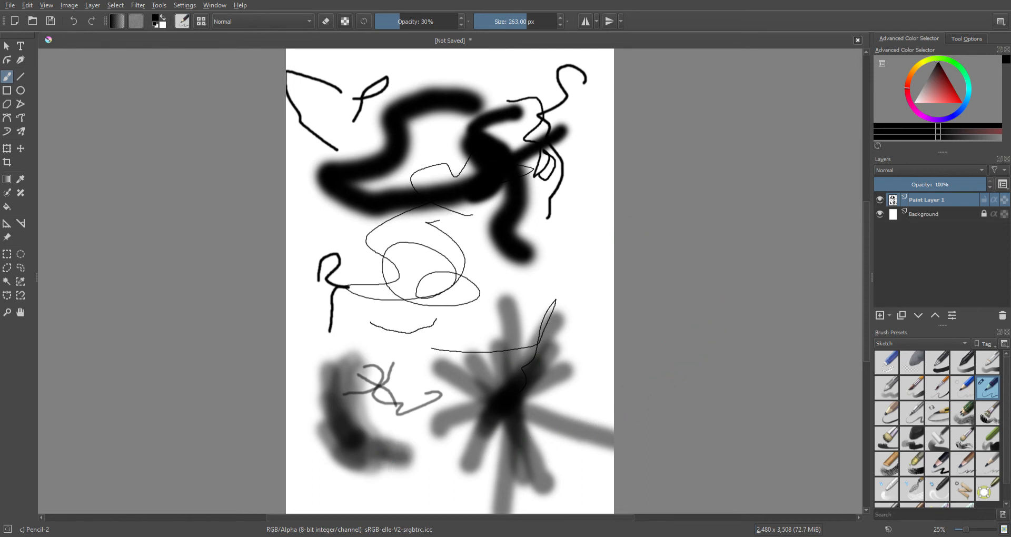
# Undo the most recent 30% opacity strokes in the lower-left part of the canvas one after another
pyautogui.hotkey('ctrl', 'z')
pyautogui.hotkey('ctrl', 'z')
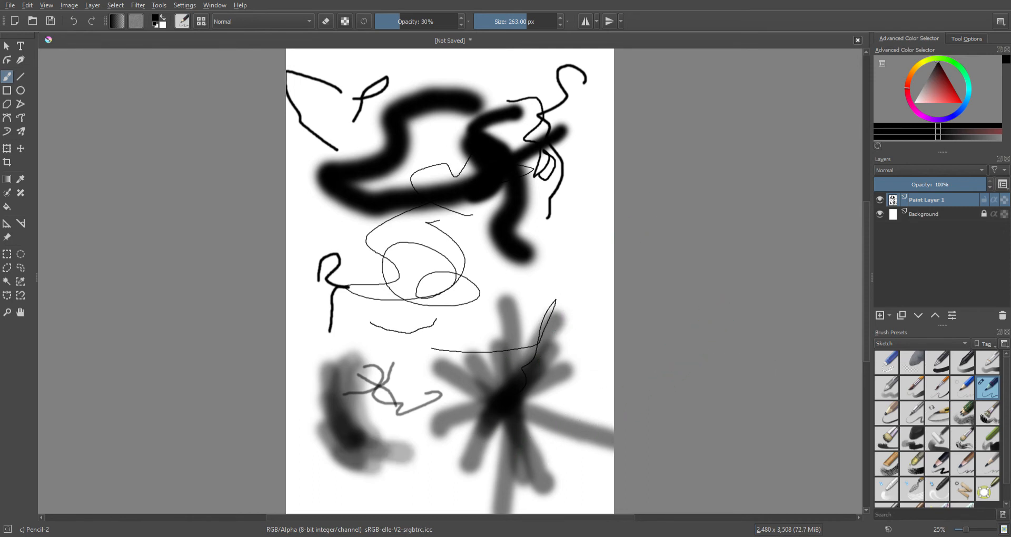
pyautogui.hotkey('ctrl', 'z')
pyautogui.hotkey('ctrl', 'z')
pyautogui.hotkey('ctrl', 'z')
pyautogui.hotkey('ctrl', 'z')
pyautogui.hotkey('ctrl', 'z')
pyautogui.hotkey('ctrl', 'z')
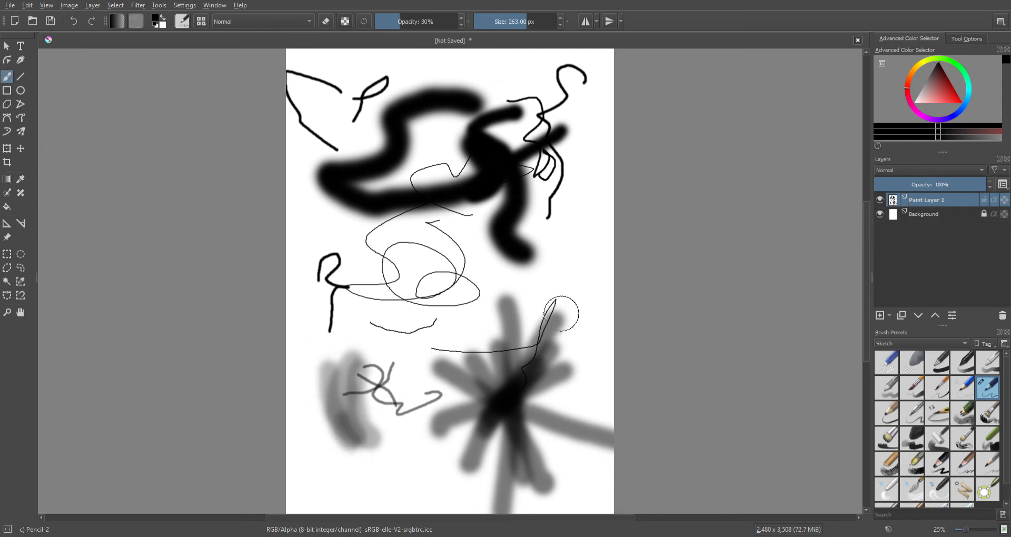
pyautogui.hotkey('ctrl', 'z')
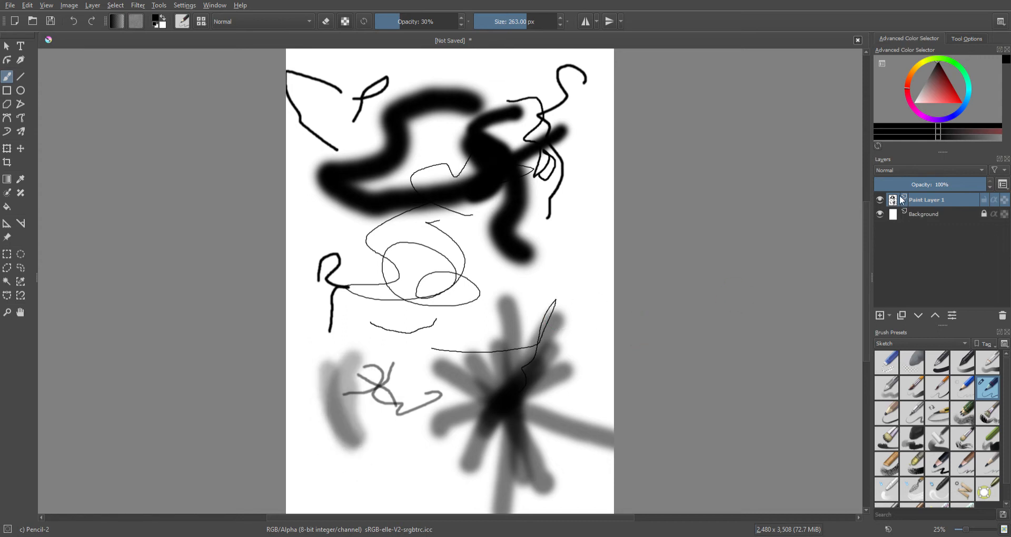
# Replace the scribbled paint layer with a new empty one and choose the Bristles-5 Flat brush preset
pyautogui.click(1004, 316)
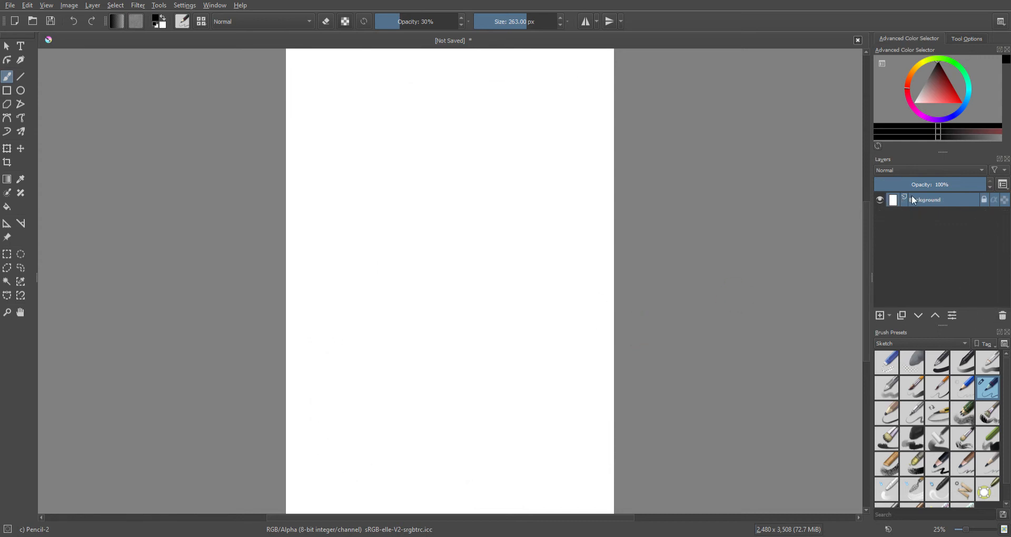
pyautogui.click(881, 316)
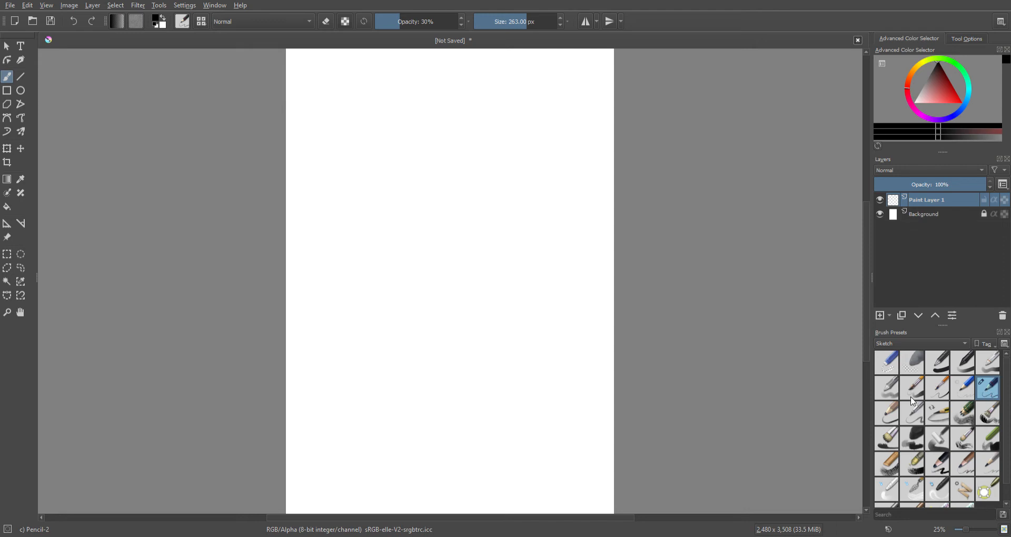
pyautogui.click(886, 438)
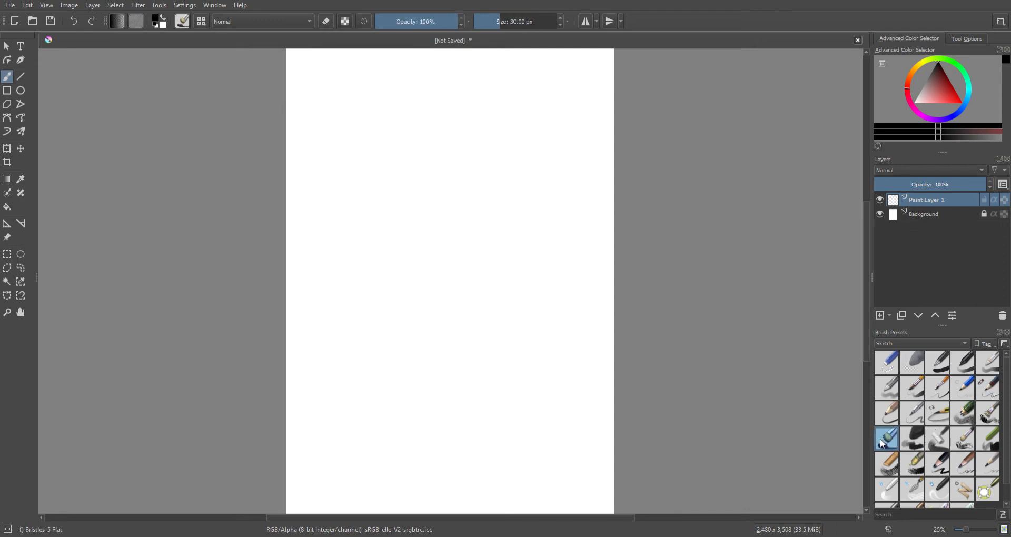
# Paint a thin curved stroke, enlarge the brush to about 126 px and paint a thick winding stroke below it
pyautogui.moveTo(397, 108)
pyautogui.mouseDown()
pyautogui.moveTo(373, 119)
pyautogui.moveTo(426, 167)
pyautogui.moveTo(400, 198)
pyautogui.moveTo(418, 215)
pyautogui.moveTo(365, 280)
pyautogui.moveTo(452, 380)
pyautogui.moveTo(485, 387)
pyautogui.mouseUp()
pyautogui.press(']')
pyautogui.press(']')
pyautogui.press(']')
pyautogui.press(']')
pyautogui.press(']')
pyautogui.press(']')
pyautogui.press(']')
pyautogui.press(']')
pyautogui.press(']')
pyautogui.press(']')
pyautogui.press(']')
pyautogui.press(']')
pyautogui.press(']')
pyautogui.press(']')
pyautogui.press(']')
pyautogui.press(']')
pyautogui.press(']')
pyautogui.press(']')
pyautogui.press(']')
pyautogui.press(']')
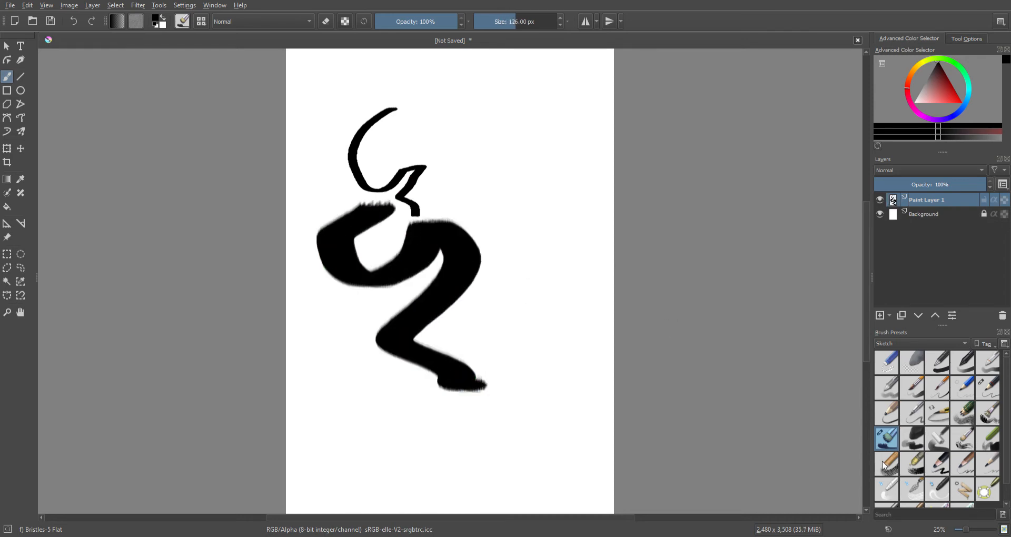
# Try a diagonal stroke with the Basic-4 Flow Opacity brush preset across the thick stroke and undo it
pyautogui.click(887, 389)
pyautogui.moveTo(498, 180); pyautogui.dragTo(417, 291)
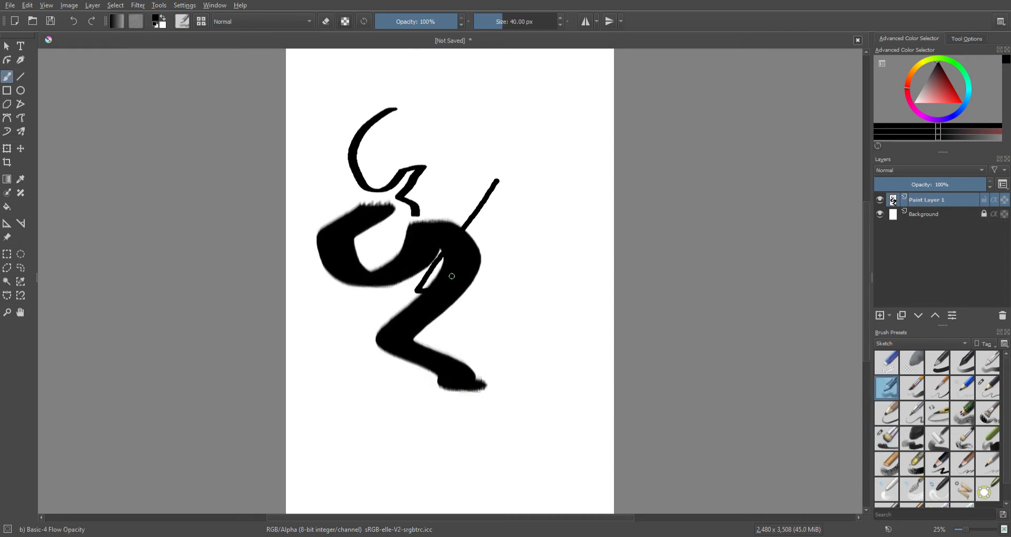
pyautogui.hotkey('ctrl', 'z')
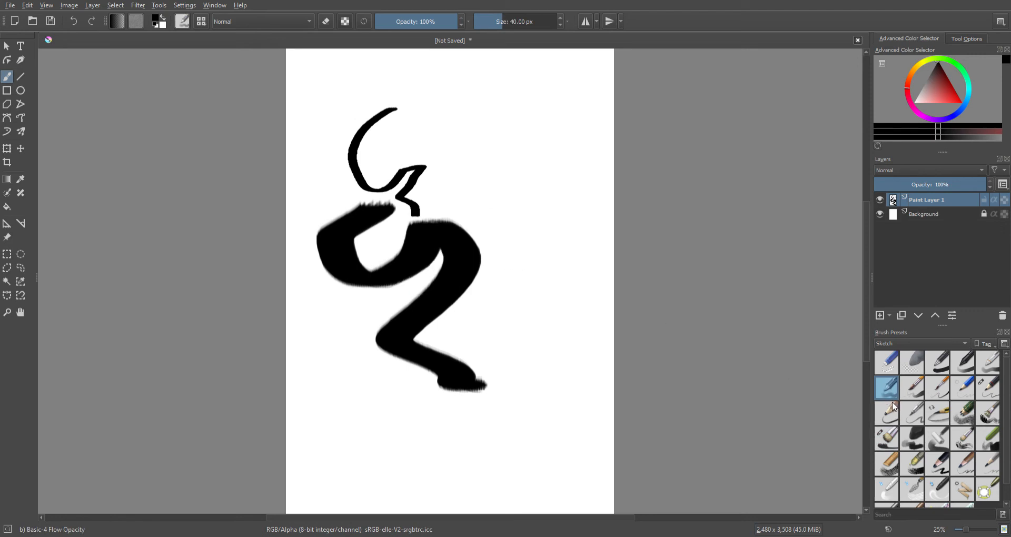
# Replace the painted layer with an empty one and draw a wavy black line across its upper part with the Basic-5 Size Opacity brush
pyautogui.click(916, 392)
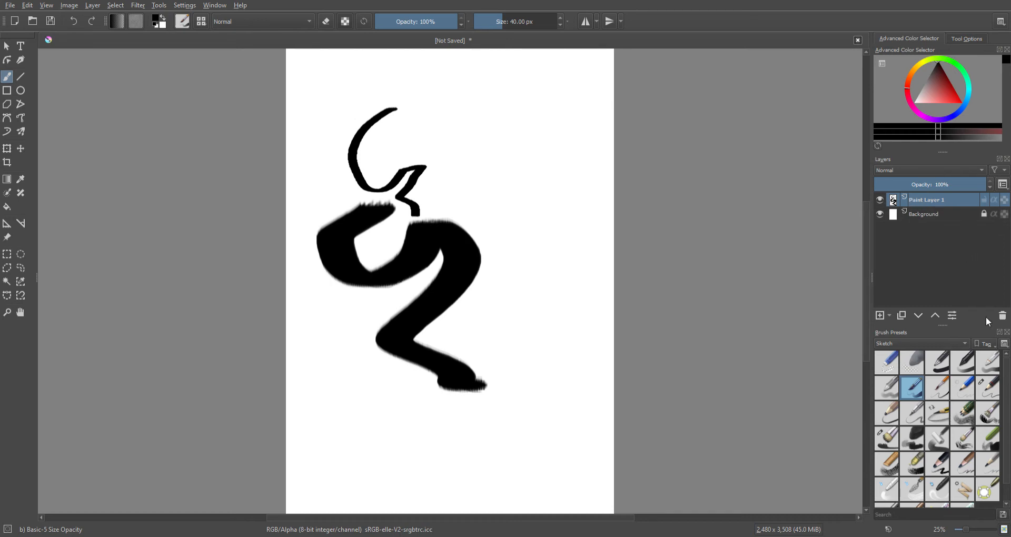
pyautogui.click(1002, 315)
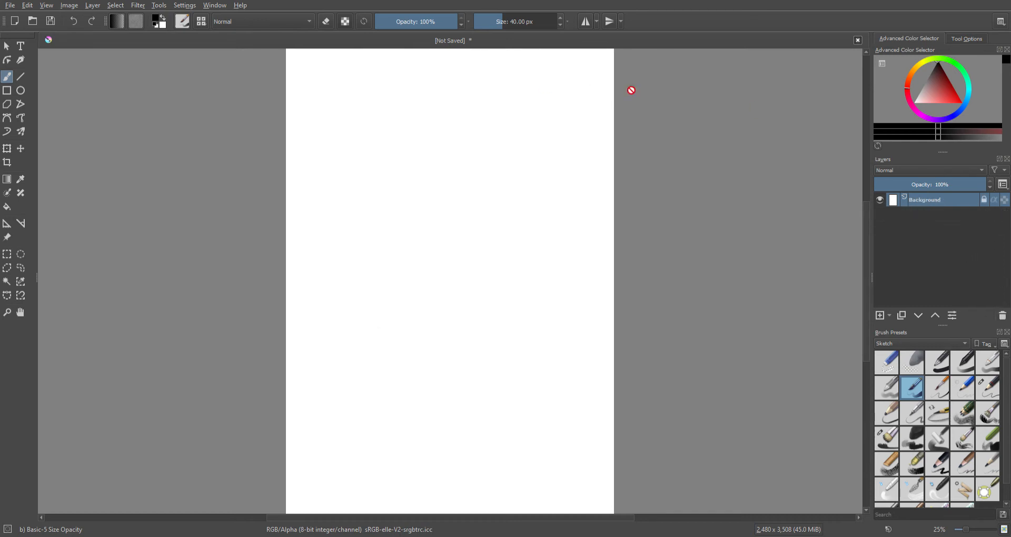
pyautogui.click(878, 316)
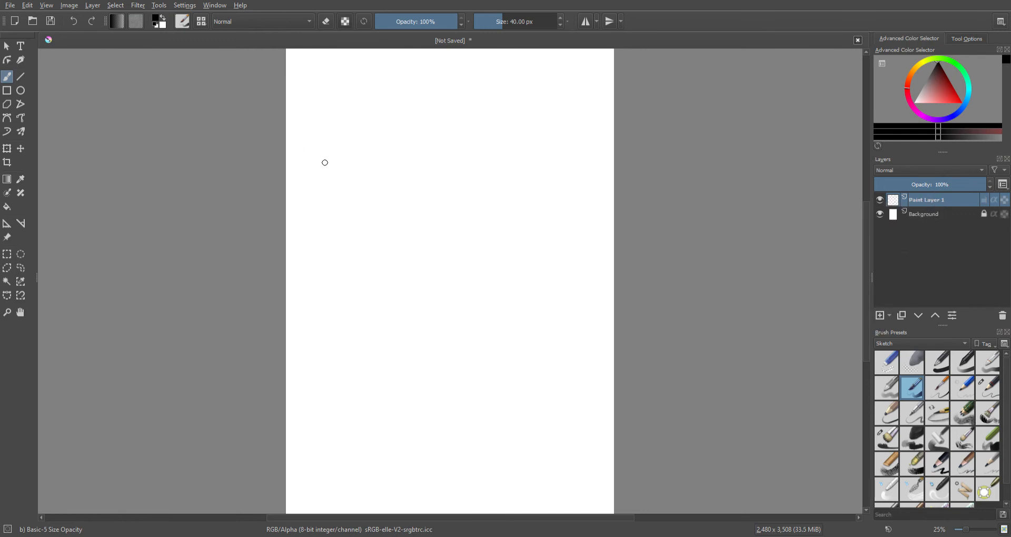
pyautogui.moveTo(325, 158)
pyautogui.mouseDown()
pyautogui.moveTo(368, 134)
pyautogui.moveTo(420, 173)
pyautogui.moveTo(484, 170)
pyautogui.mouseUp()
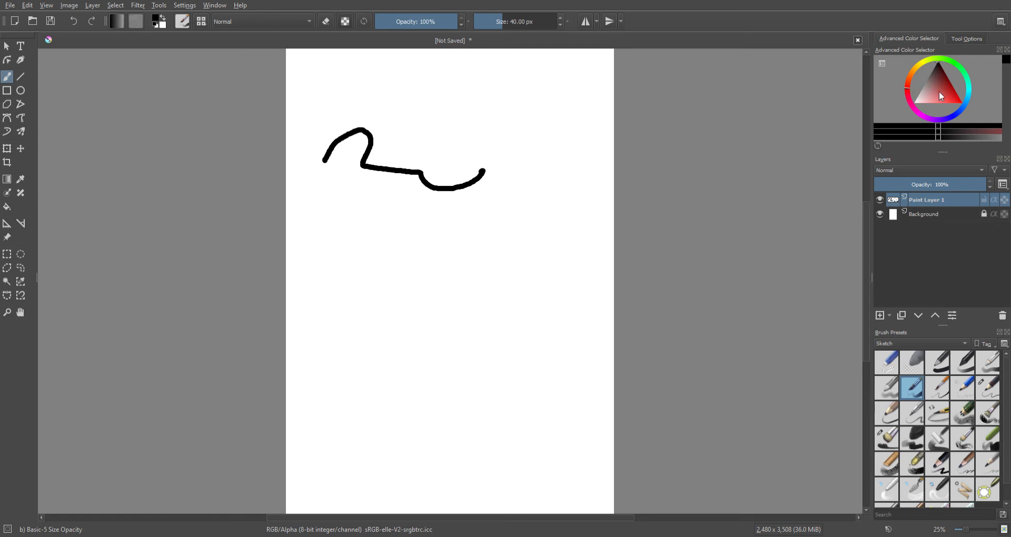
# Pick a saturated pinkish-red colour and write a letter H below the wavy black line
pyautogui.moveTo(940, 92)
pyautogui.mouseDown()
pyautogui.moveTo(956, 102)
pyautogui.moveTo(925, 99)
pyautogui.moveTo(979, 111)
pyautogui.moveTo(912, 46)
pyautogui.moveTo(954, 69)
pyautogui.moveTo(974, 112)
pyautogui.mouseUp()
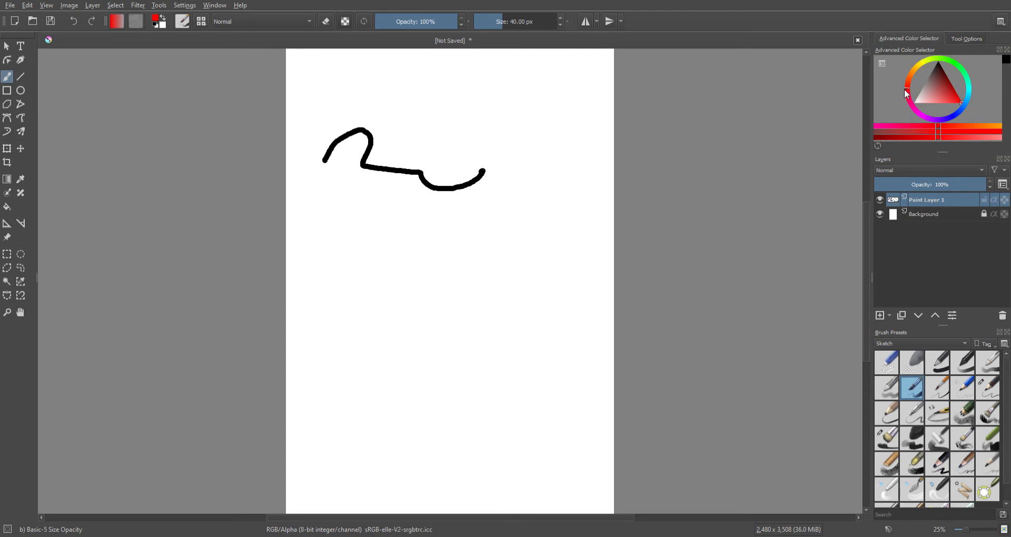
pyautogui.moveTo(908, 94)
pyautogui.mouseDown()
pyautogui.moveTo(937, 125)
pyautogui.moveTo(980, 108)
pyautogui.moveTo(987, 59)
pyautogui.moveTo(919, 39)
pyautogui.moveTo(878, 97)
pyautogui.moveTo(940, 135)
pyautogui.moveTo(966, 120)
pyautogui.moveTo(904, 111)
pyautogui.moveTo(909, 56)
pyautogui.moveTo(955, 52)
pyautogui.moveTo(972, 78)
pyautogui.moveTo(955, 118)
pyautogui.moveTo(908, 101)
pyautogui.moveTo(906, 60)
pyautogui.moveTo(958, 65)
pyautogui.moveTo(964, 109)
pyautogui.moveTo(928, 120)
pyautogui.moveTo(902, 90)
pyautogui.moveTo(916, 117)
pyautogui.moveTo(956, 117)
pyautogui.moveTo(977, 79)
pyautogui.moveTo(967, 62)
pyautogui.moveTo(929, 57)
pyautogui.moveTo(956, 63)
pyautogui.moveTo(971, 96)
pyautogui.moveTo(924, 122)
pyautogui.moveTo(905, 100)
pyautogui.mouseUp()
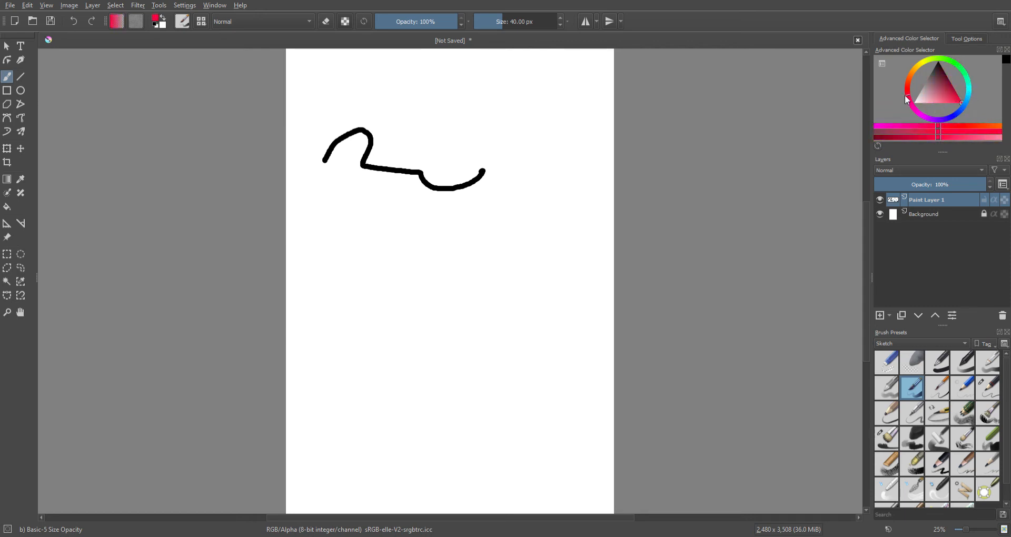
pyautogui.moveTo(960, 98); pyautogui.dragTo(980, 112)
pyautogui.moveTo(368, 214); pyautogui.dragTo(342, 258)
pyautogui.moveTo(398, 211)
pyautogui.mouseDown()
pyautogui.moveTo(375, 257)
pyautogui.moveTo(399, 236)
pyautogui.mouseUp()
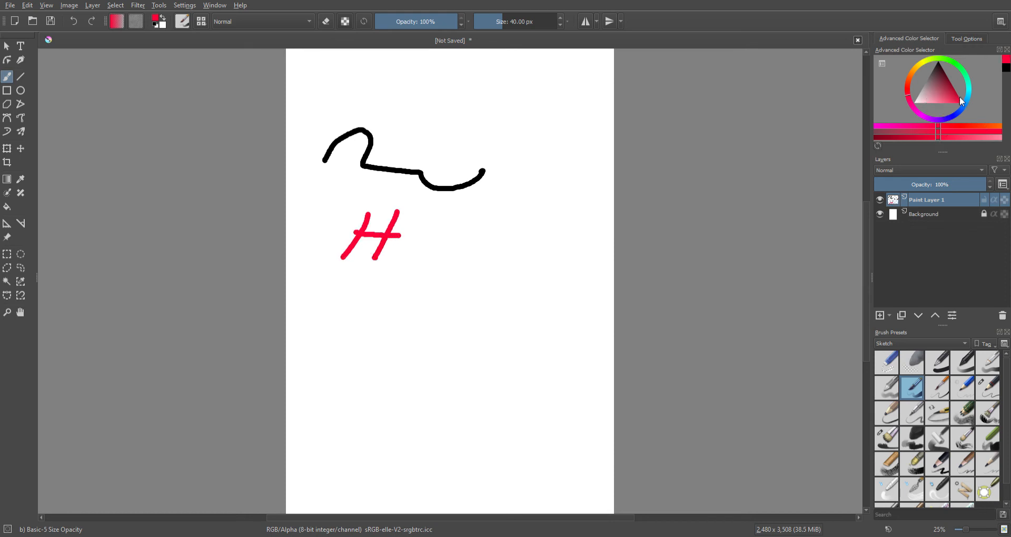
# Pick a desaturated grey colour and write a letter S below the red H
pyautogui.moveTo(953, 100)
pyautogui.mouseDown()
pyautogui.moveTo(928, 93)
pyautogui.moveTo(970, 109)
pyautogui.moveTo(931, 81)
pyautogui.moveTo(922, 87)
pyautogui.moveTo(975, 102)
pyautogui.moveTo(919, 83)
pyautogui.moveTo(936, 93)
pyautogui.moveTo(908, 95)
pyautogui.mouseUp()
pyautogui.moveTo(383, 284)
pyautogui.mouseDown()
pyautogui.moveTo(356, 274)
pyautogui.moveTo(334, 299)
pyautogui.moveTo(371, 316)
pyautogui.moveTo(354, 334)
pyautogui.moveTo(330, 330)
pyautogui.mouseUp()
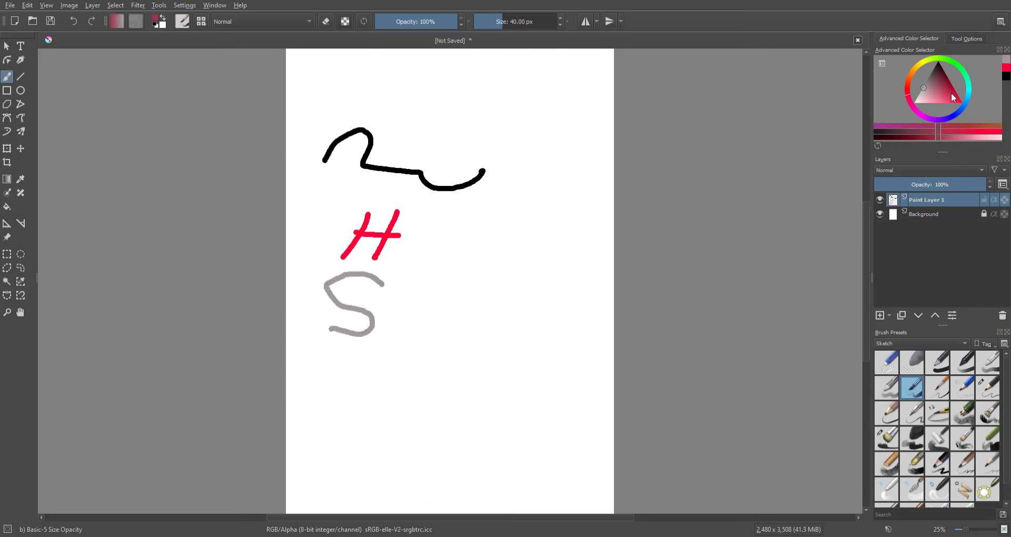
# Shift the brush colour through bright red and white to black and write a letter V below the grey S
pyautogui.click(991, 125)
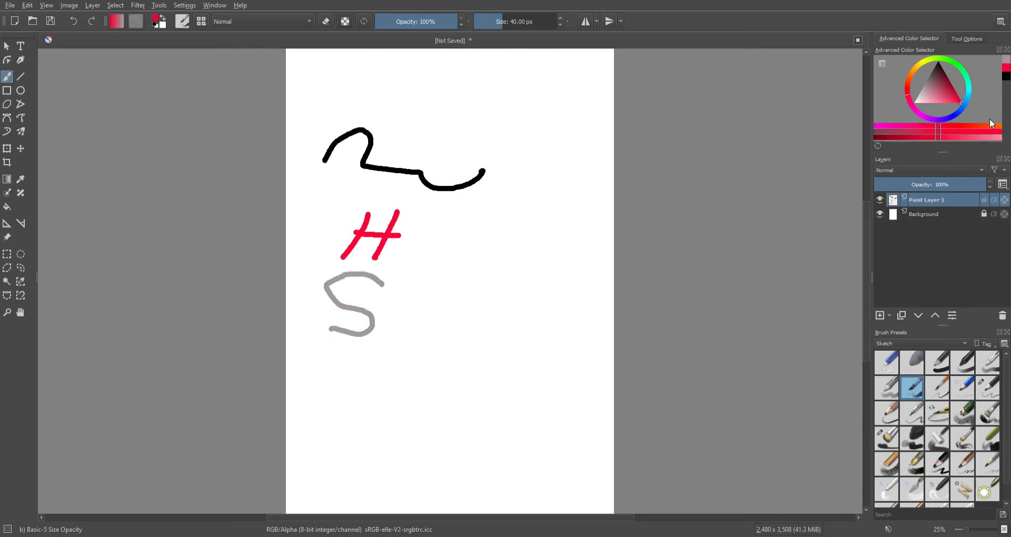
pyautogui.click(914, 103)
pyautogui.moveTo(902, 109)
pyautogui.mouseDown()
pyautogui.moveTo(934, 39)
pyautogui.moveTo(887, 106)
pyautogui.moveTo(877, 88)
pyautogui.moveTo(902, 31)
pyautogui.moveTo(842, 135)
pyautogui.moveTo(892, 58)
pyautogui.moveTo(975, 109)
pyautogui.moveTo(929, 91)
pyautogui.moveTo(953, 77)
pyautogui.moveTo(896, 95)
pyautogui.moveTo(919, 84)
pyautogui.moveTo(978, 107)
pyautogui.moveTo(921, 84)
pyautogui.moveTo(972, 103)
pyautogui.moveTo(940, 102)
pyautogui.moveTo(916, 83)
pyautogui.moveTo(885, 122)
pyautogui.moveTo(921, 93)
pyautogui.moveTo(962, 102)
pyautogui.mouseUp()
pyautogui.moveTo(1010, 109)
pyautogui.mouseDown()
pyautogui.moveTo(918, 84)
pyautogui.moveTo(990, 111)
pyautogui.moveTo(953, 142)
pyautogui.moveTo(878, 169)
pyautogui.mouseUp()
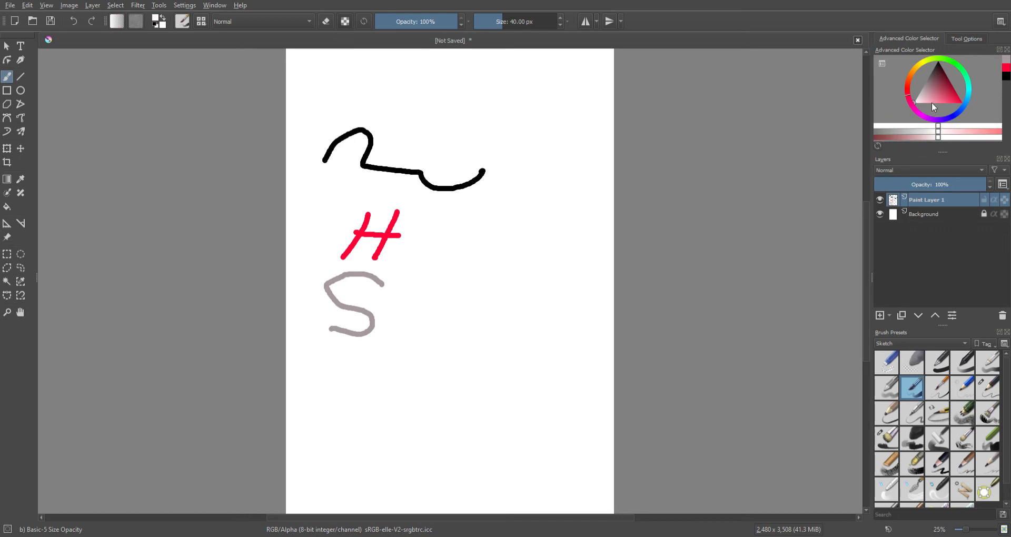
pyautogui.moveTo(932, 107)
pyautogui.mouseDown()
pyautogui.moveTo(959, 96)
pyautogui.moveTo(967, 63)
pyautogui.moveTo(946, 20)
pyautogui.mouseUp()
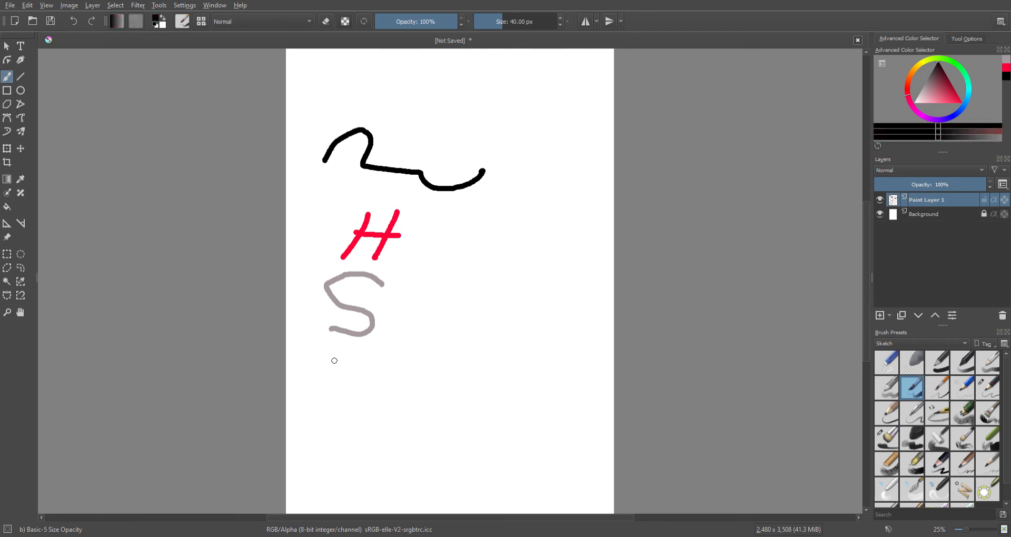
pyautogui.moveTo(333, 360)
pyautogui.mouseDown()
pyautogui.moveTo(379, 406)
pyautogui.moveTo(398, 348)
pyautogui.mouseUp()
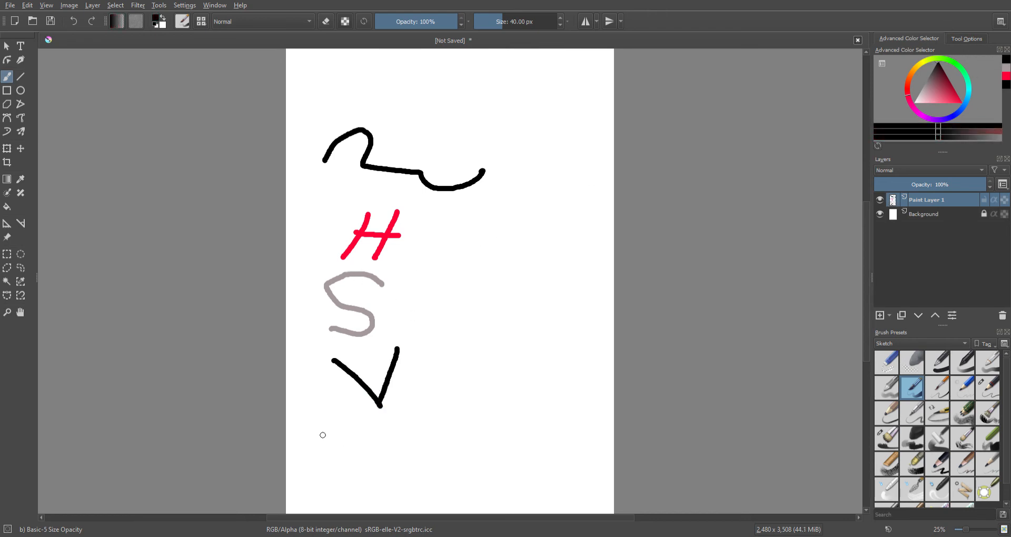
# Draw a black check mark beside each of the letters H, S and V
pyautogui.moveTo(422, 223); pyautogui.dragTo(487, 208)
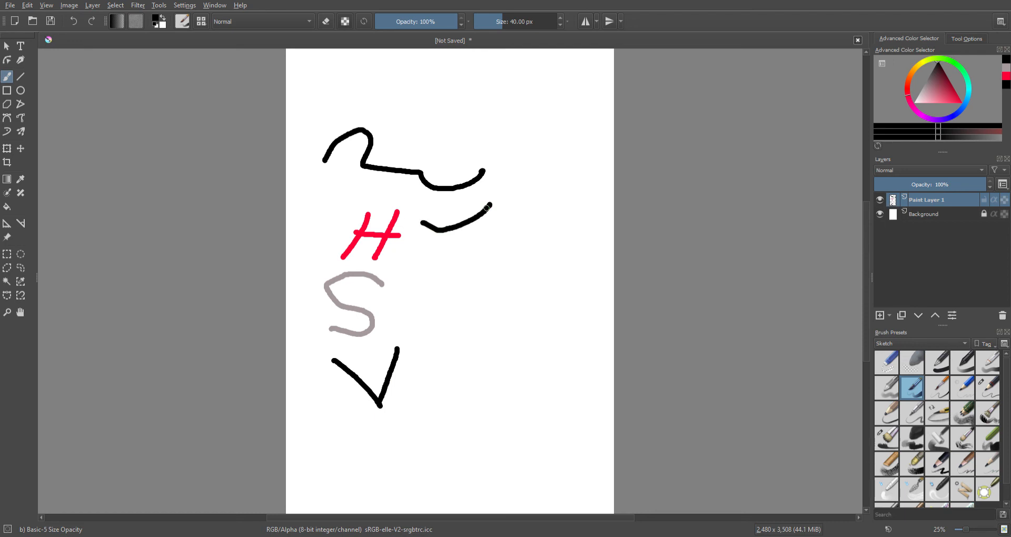
pyautogui.moveTo(420, 293)
pyautogui.mouseDown()
pyautogui.moveTo(443, 313)
pyautogui.moveTo(489, 280)
pyautogui.mouseUp()
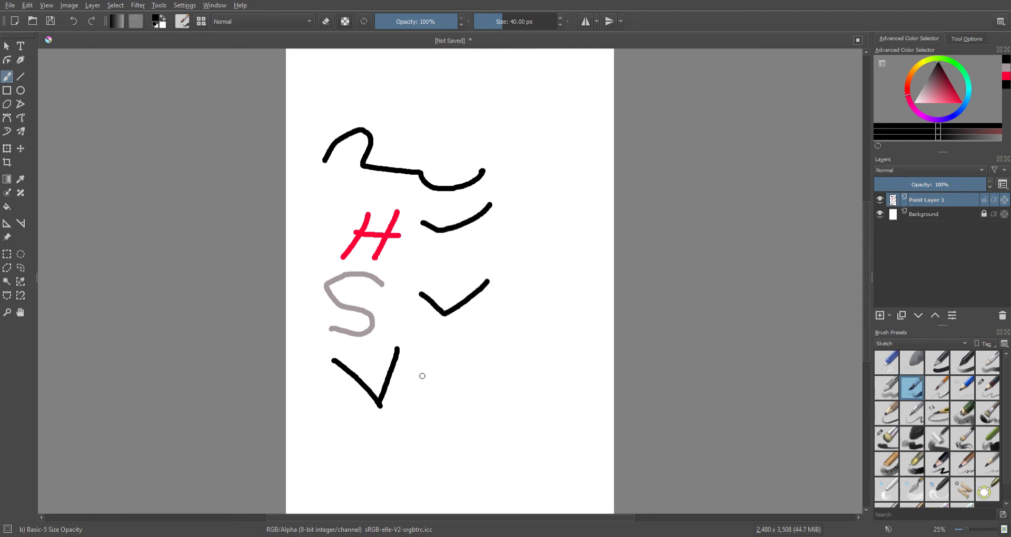
pyautogui.moveTo(423, 376); pyautogui.dragTo(477, 375)
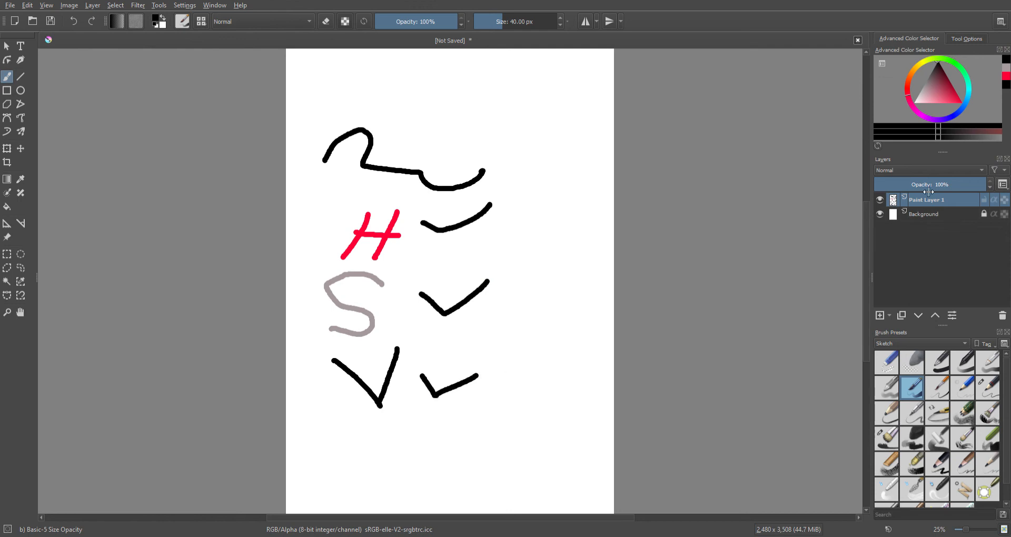
# Change the brush colour from red to a medium green and draw a looping scribble in the upper-right part of the canvas
pyautogui.click(943, 96)
pyautogui.moveTo(943, 96); pyautogui.dragTo(987, 112)
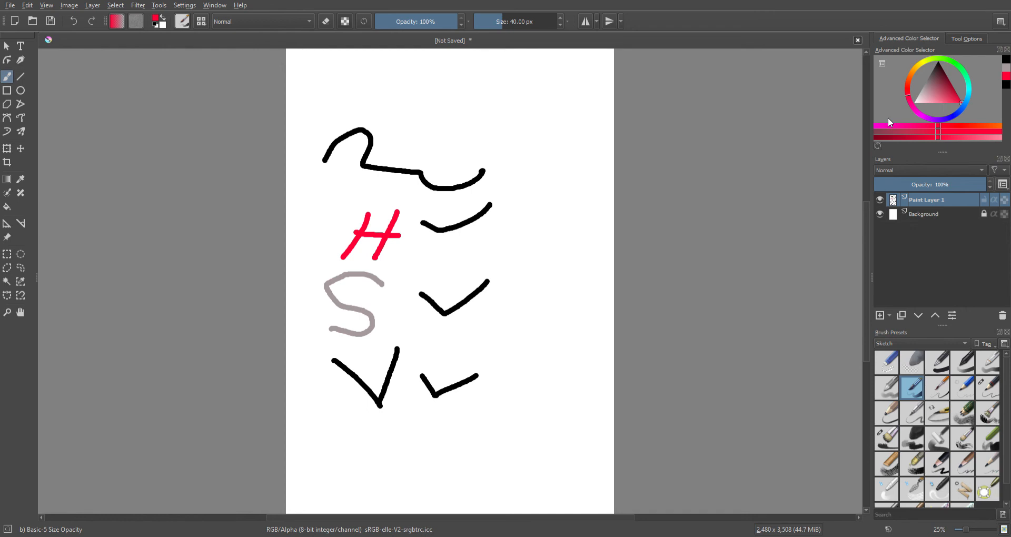
pyautogui.click(948, 59)
pyautogui.moveTo(954, 100)
pyautogui.mouseDown()
pyautogui.moveTo(947, 86)
pyautogui.moveTo(930, 86)
pyautogui.moveTo(938, 88)
pyautogui.mouseUp()
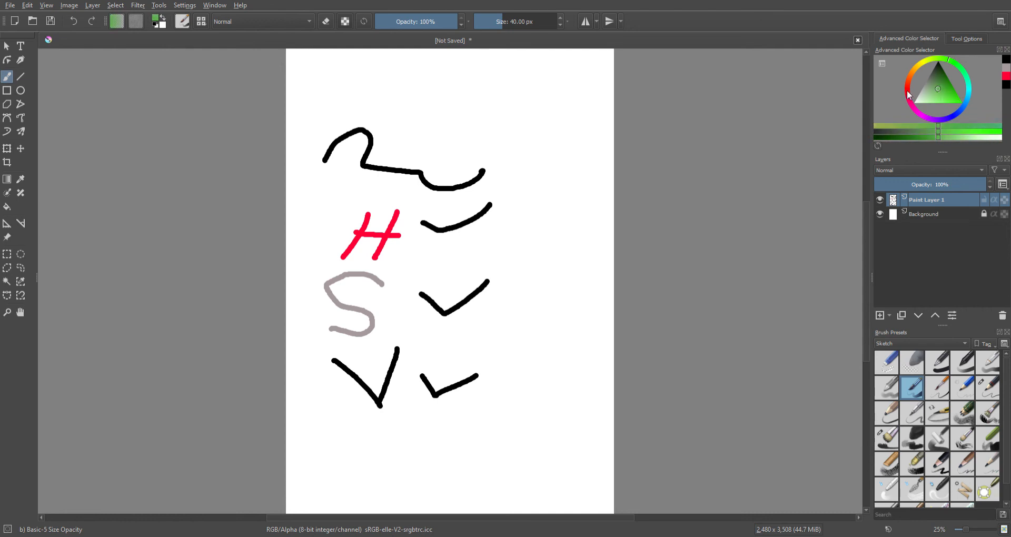
pyautogui.moveTo(514, 209)
pyautogui.mouseDown()
pyautogui.moveTo(552, 103)
pyautogui.moveTo(411, 125)
pyautogui.moveTo(453, 170)
pyautogui.mouseUp()
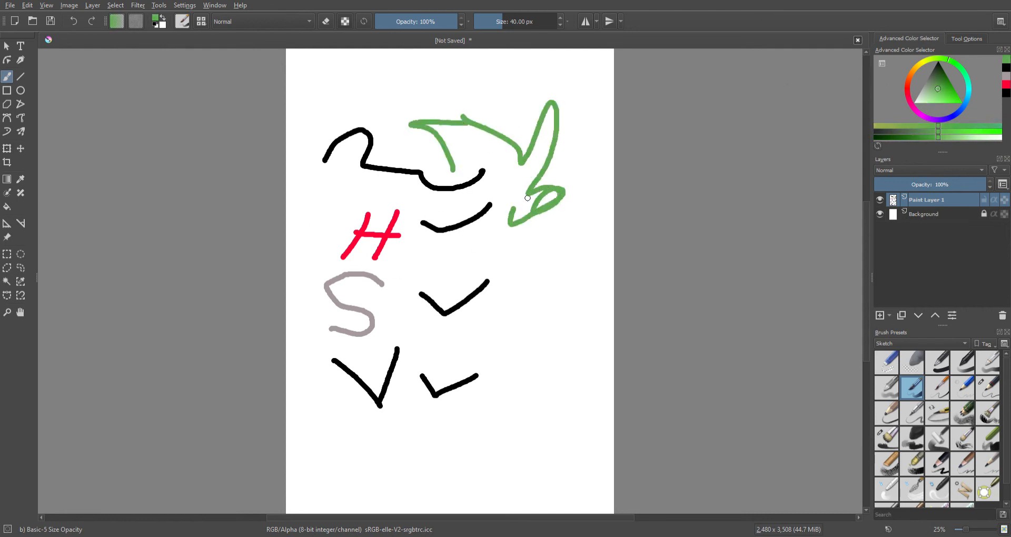
# Open the pop-up palette on the canvas to view its presets and colours, and close it again
pyautogui.rightClick(462, 106)
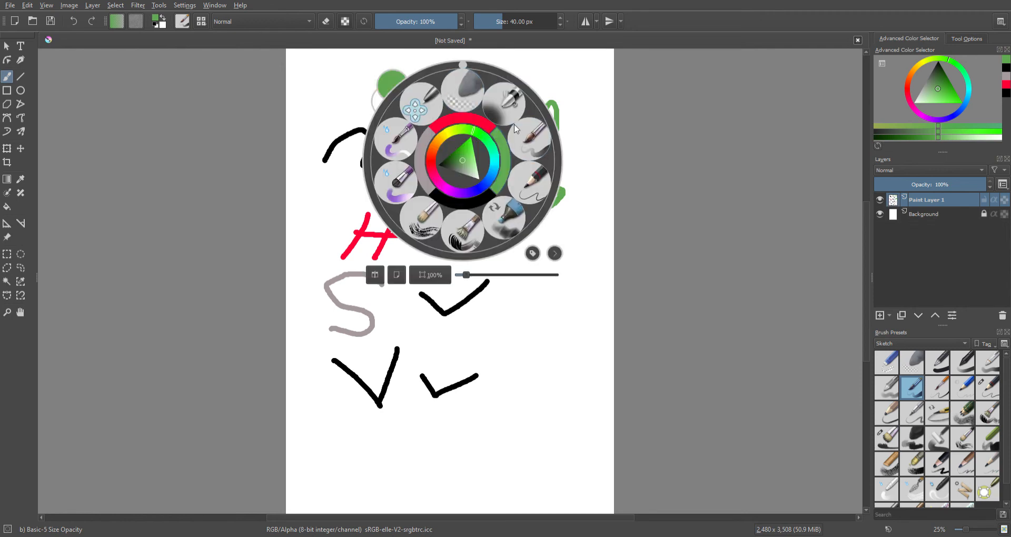
pyautogui.click(602, 96)
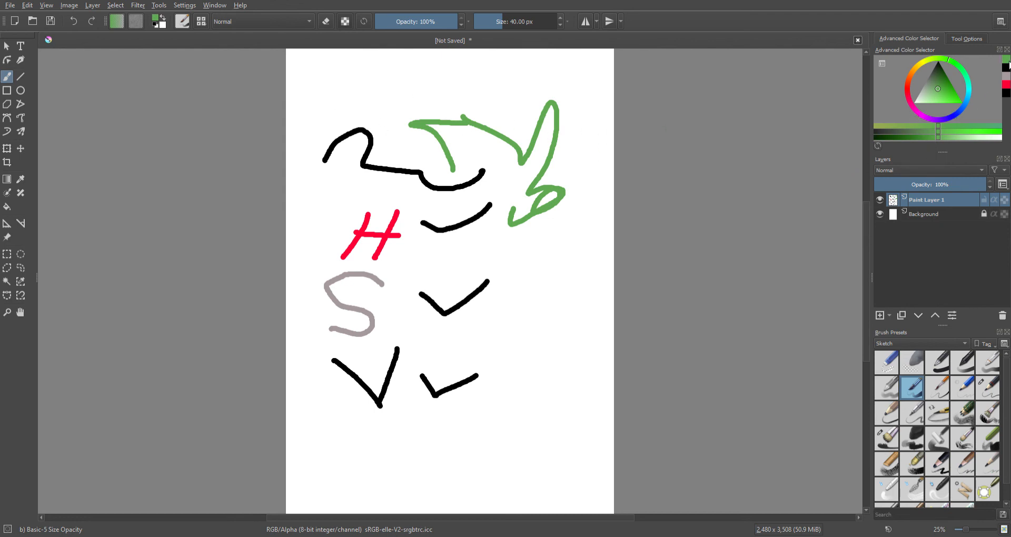
# Pick a muted ochre colour and draw a short zigzag above the green scribble near the canvas's upper-right corner
pyautogui.click(1004, 84)
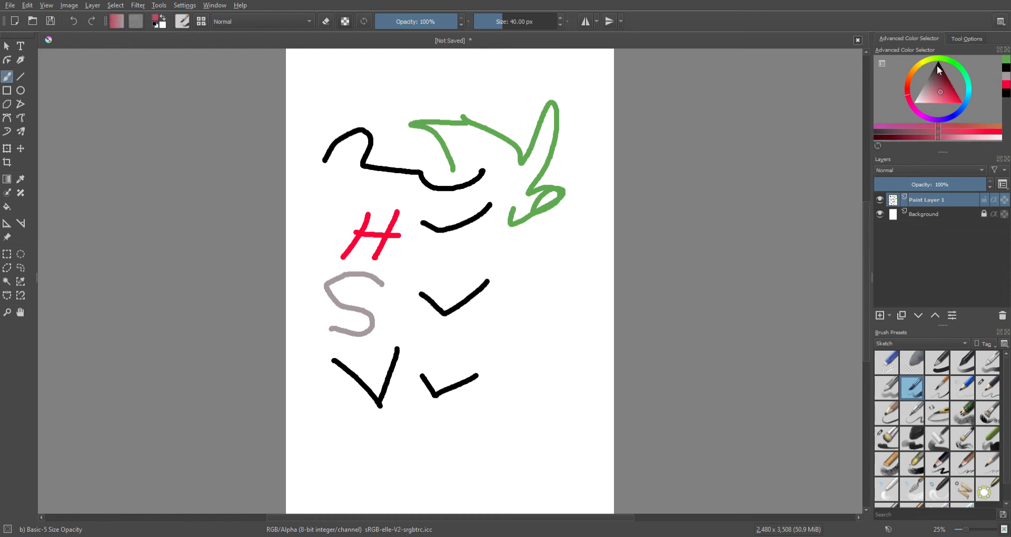
pyautogui.moveTo(937, 56); pyautogui.dragTo(915, 67)
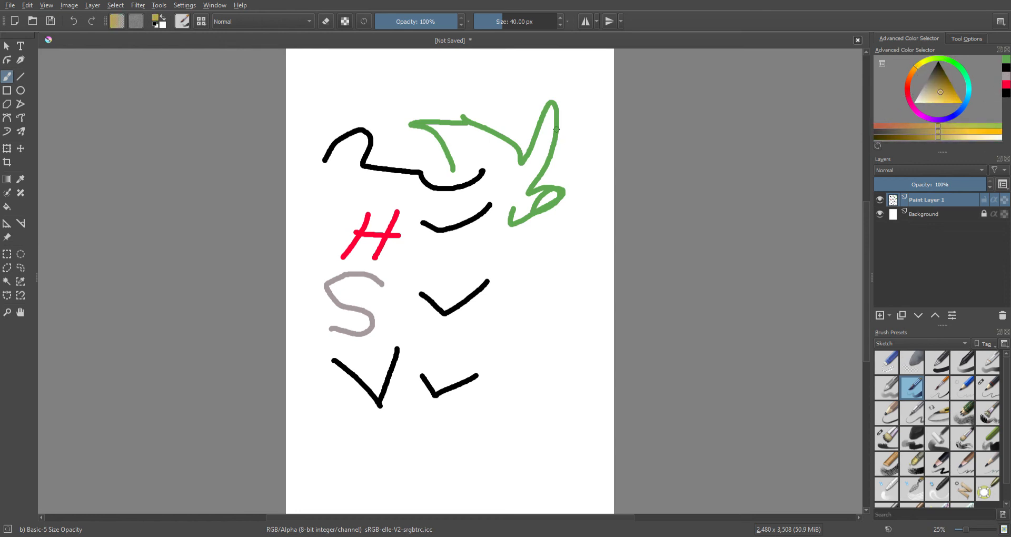
pyautogui.moveTo(543, 83)
pyautogui.mouseDown()
pyautogui.moveTo(565, 98)
pyautogui.moveTo(576, 125)
pyautogui.mouseUp()
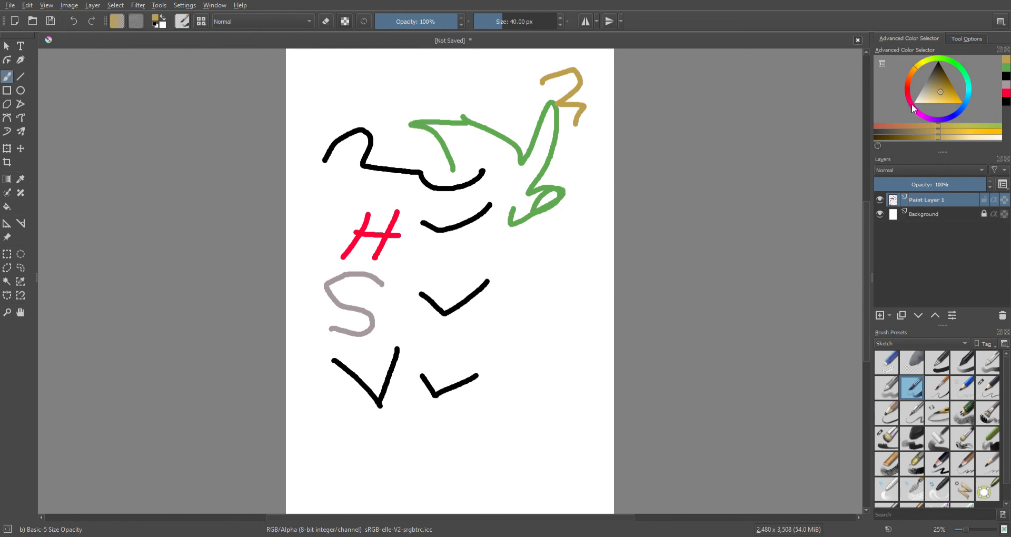
# Draw a bright purple zigzag below the green scribble and a long winding line over both in the ochre recalled from the colour history
pyautogui.moveTo(944, 120)
pyautogui.mouseDown()
pyautogui.moveTo(935, 124)
pyautogui.moveTo(950, 109)
pyautogui.mouseUp()
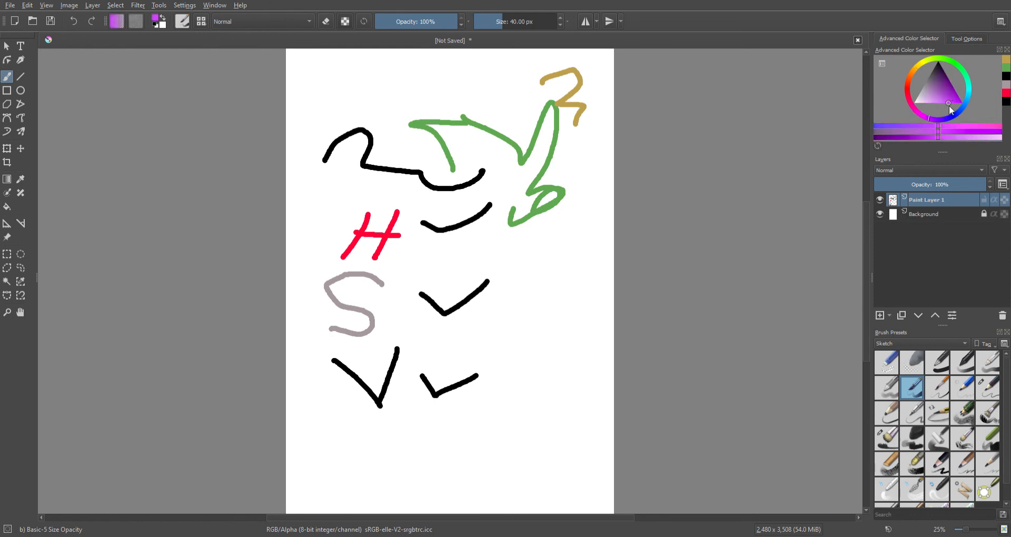
pyautogui.moveTo(485, 257); pyautogui.dragTo(574, 308)
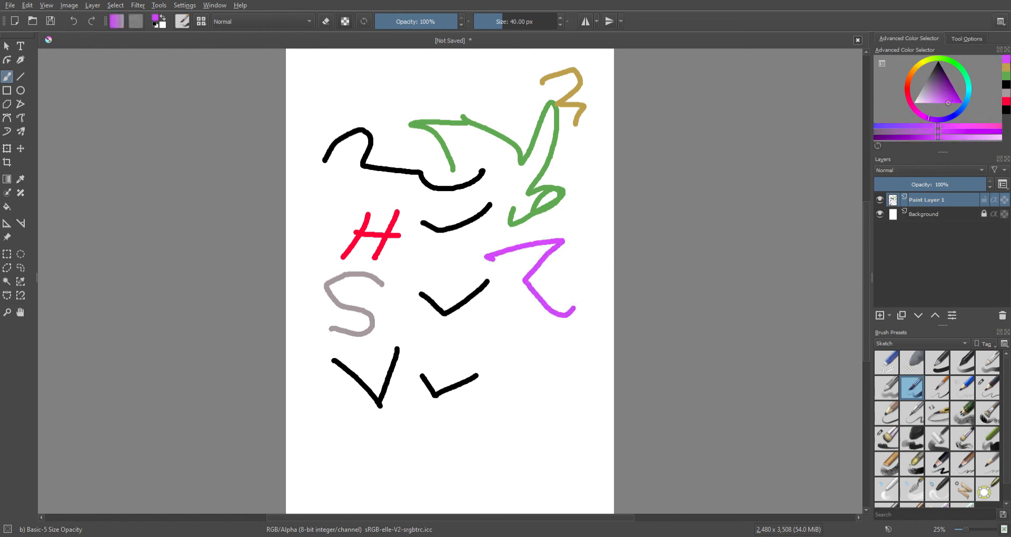
pyautogui.click(1007, 67)
pyautogui.moveTo(517, 96)
pyautogui.mouseDown()
pyautogui.moveTo(503, 150)
pyautogui.moveTo(476, 170)
pyautogui.moveTo(494, 161)
pyautogui.moveTo(514, 246)
pyautogui.moveTo(551, 317)
pyautogui.mouseUp()
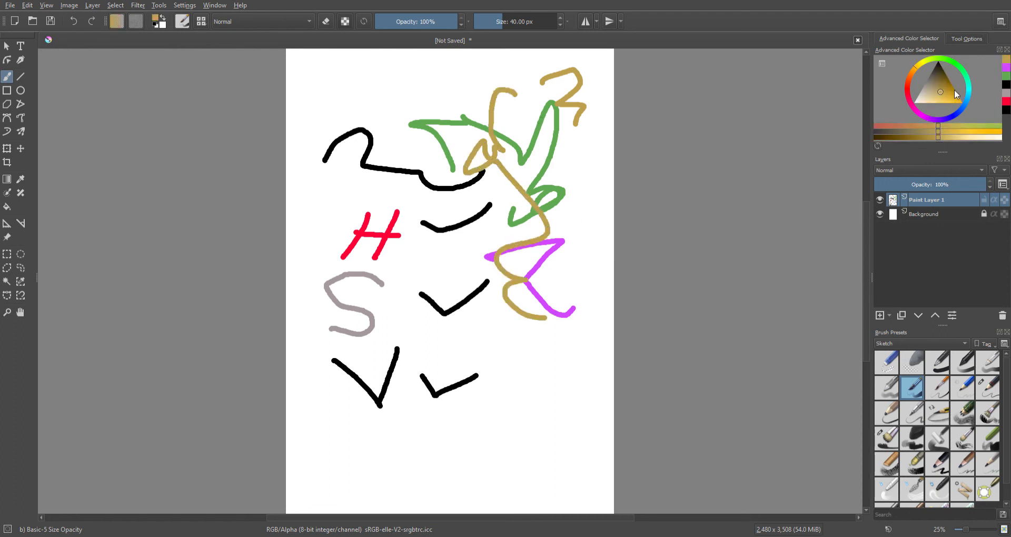
# Pick a bright yellow-orange and paint a pale soft patch below the purple zigzag with the Pencil-2 preset at 30% opacity
pyautogui.click(960, 42)
pyautogui.click(908, 39)
pyautogui.moveTo(929, 97); pyautogui.dragTo(964, 103)
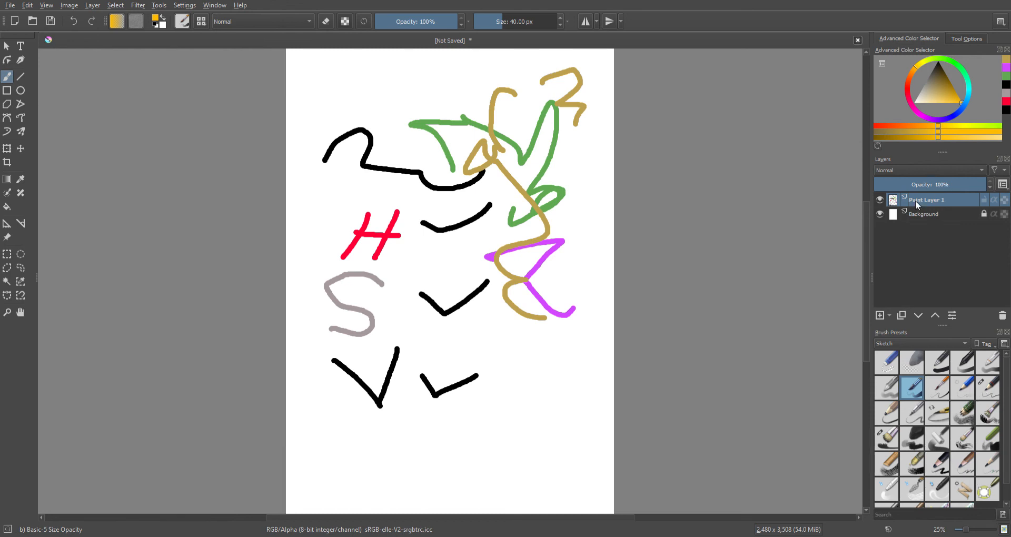
pyautogui.click(989, 389)
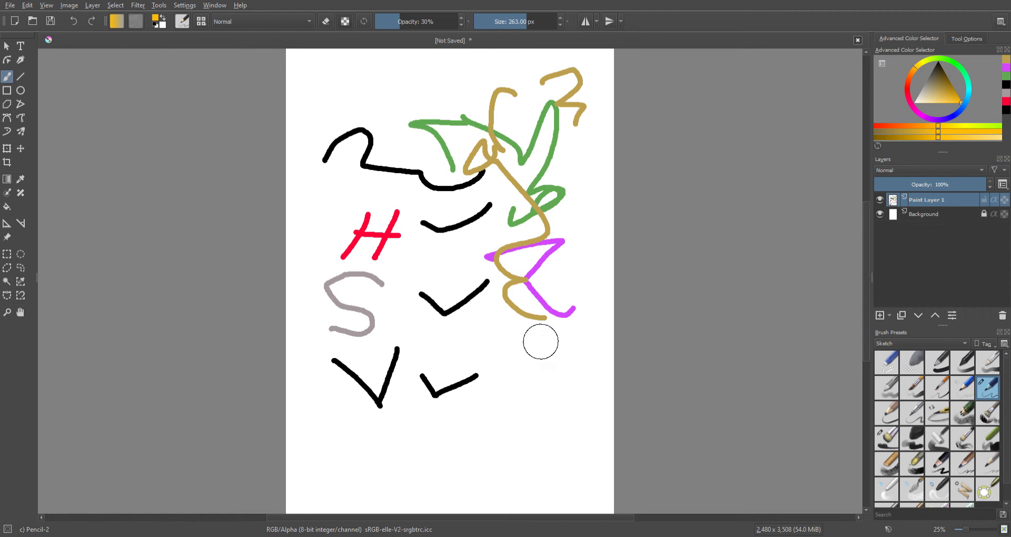
pyautogui.moveTo(540, 341); pyautogui.dragTo(529, 365)
# Raise the brush opacity to 100% and paint thick yellow-orange strokes beside the pale patch and below the letter V
pyautogui.moveTo(444, 22); pyautogui.dragTo(542, 21)
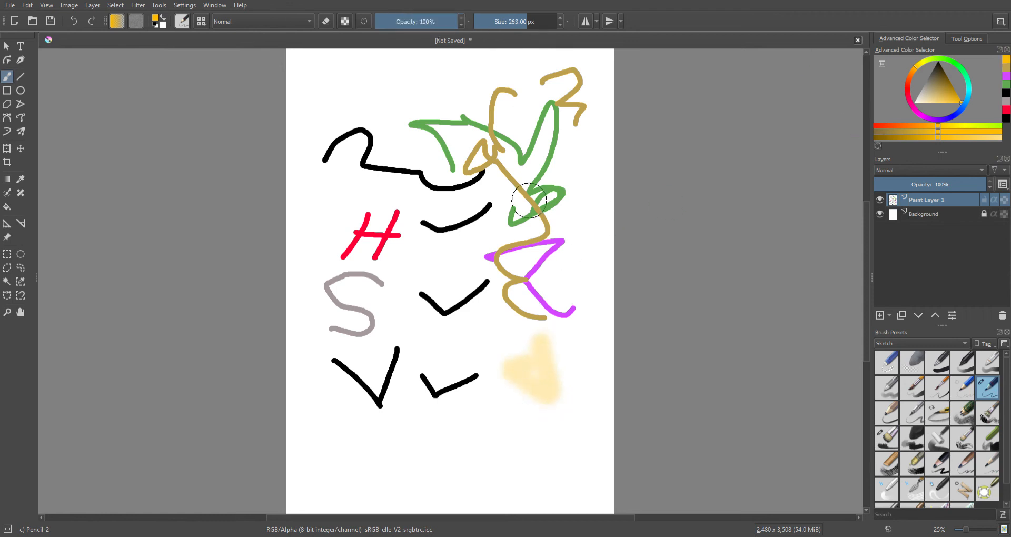
pyautogui.moveTo(470, 341)
pyautogui.mouseDown()
pyautogui.moveTo(525, 360)
pyautogui.moveTo(492, 370)
pyautogui.mouseUp()
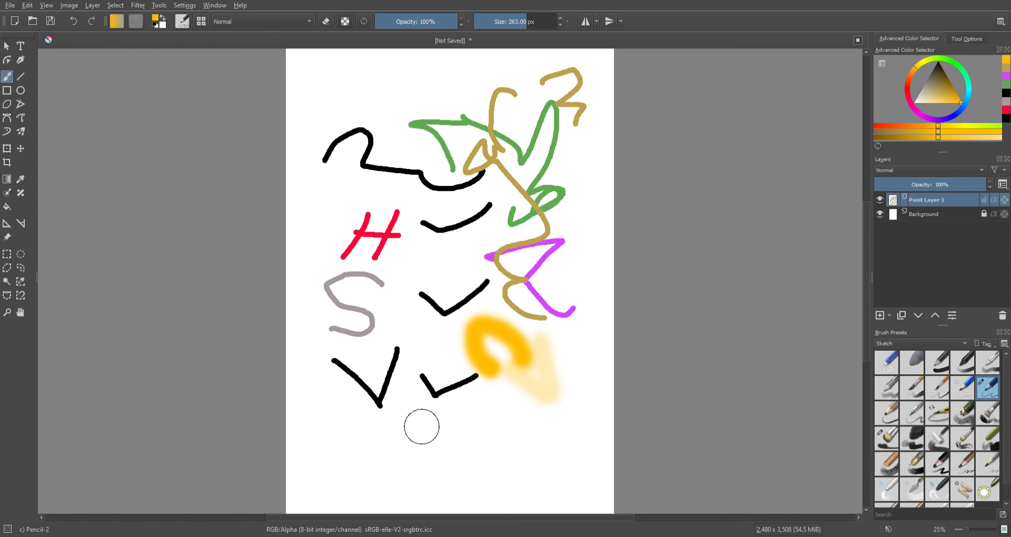
pyautogui.moveTo(410, 419)
pyautogui.mouseDown()
pyautogui.moveTo(415, 442)
pyautogui.moveTo(365, 430)
pyautogui.moveTo(498, 436)
pyautogui.mouseUp()
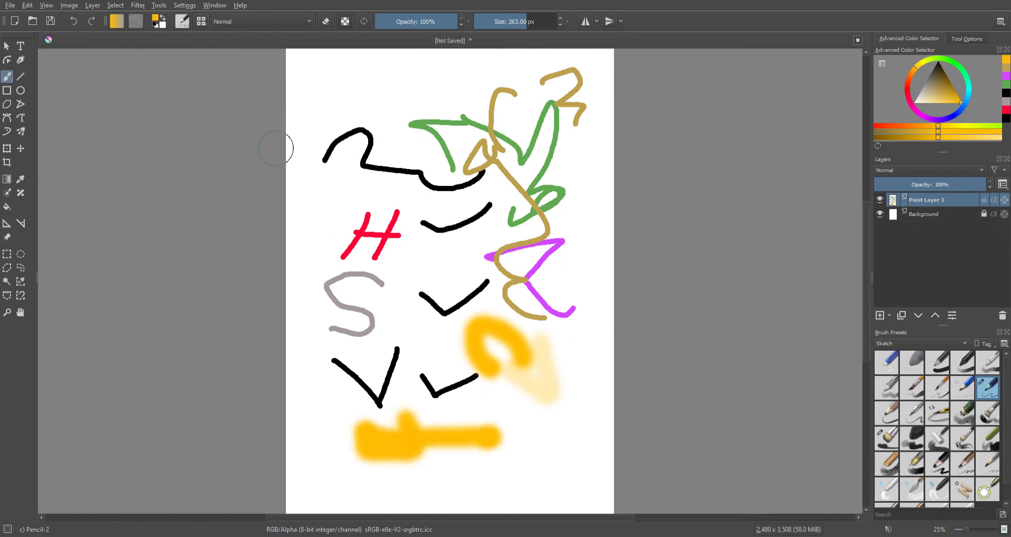
# Save the drawing as a version v001 test file in .kra format
pyautogui.click(11, 6)
pyautogui.click(47, 71)
pyautogui.hotkey('ctrl', 's')
# Make the Background layer active and switch back to Paint Layer 1
pyautogui.click(922, 215)
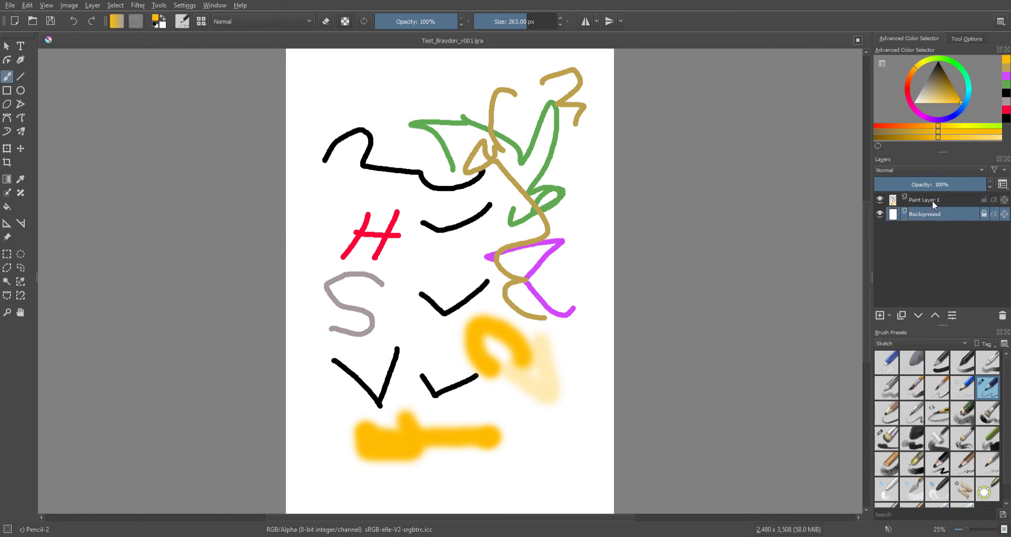
pyautogui.click(932, 201)
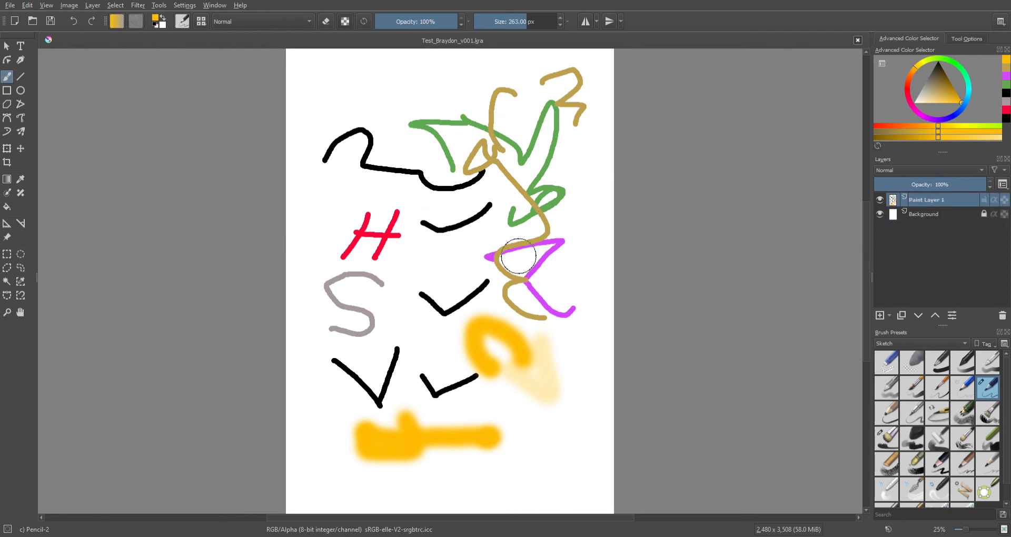